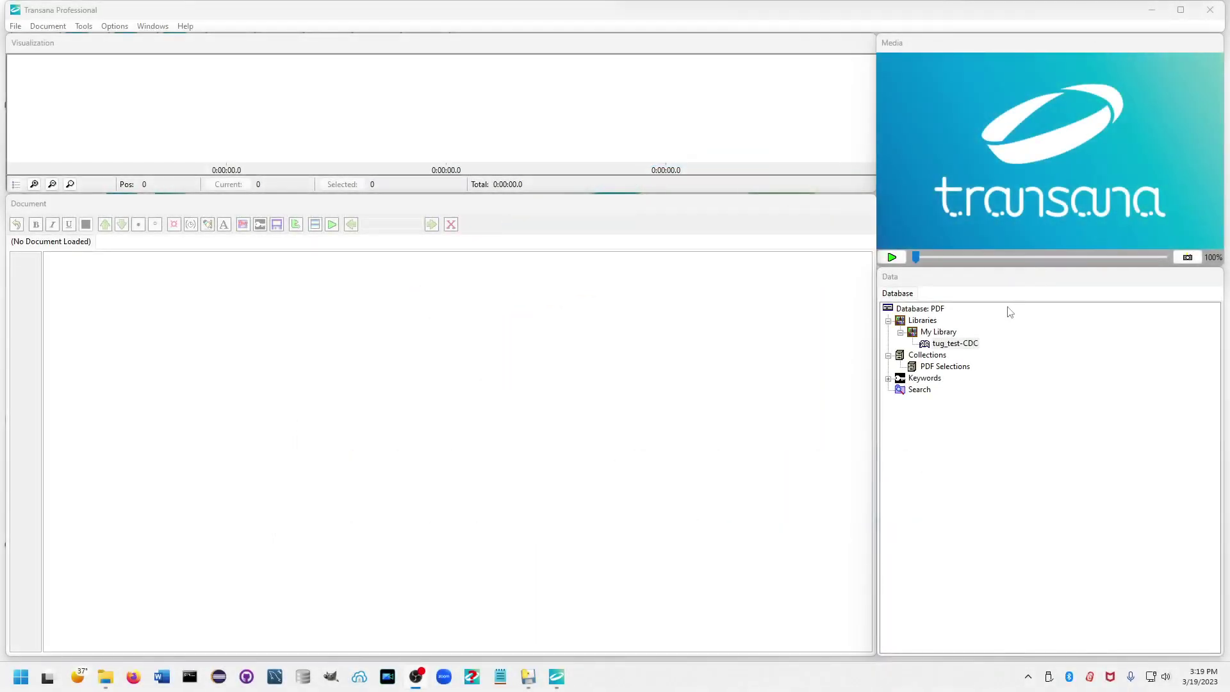
Open the tug_test-CDC PDF from Libraries > My Library in the Database tree
{"action": "double_click", "coordinate": [955, 345]}
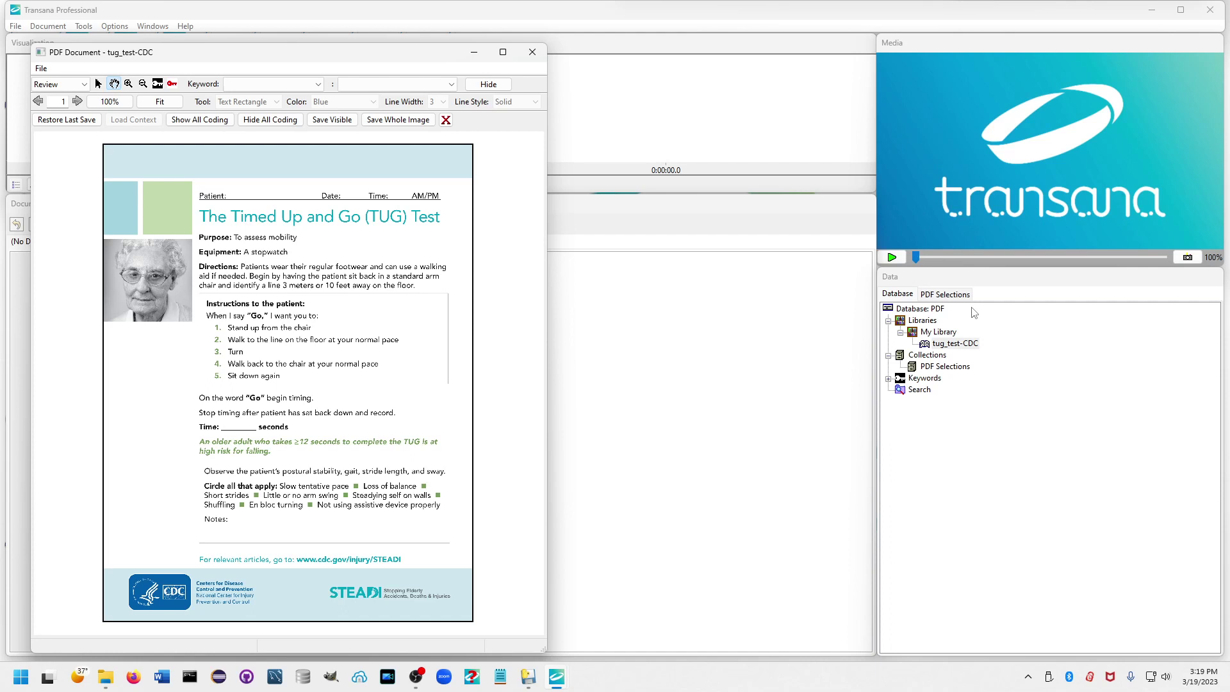
Switch the document to Code Text mode and resize and pan the window to the patient instructions
{"action": "left_click", "coordinate": [84, 85]}
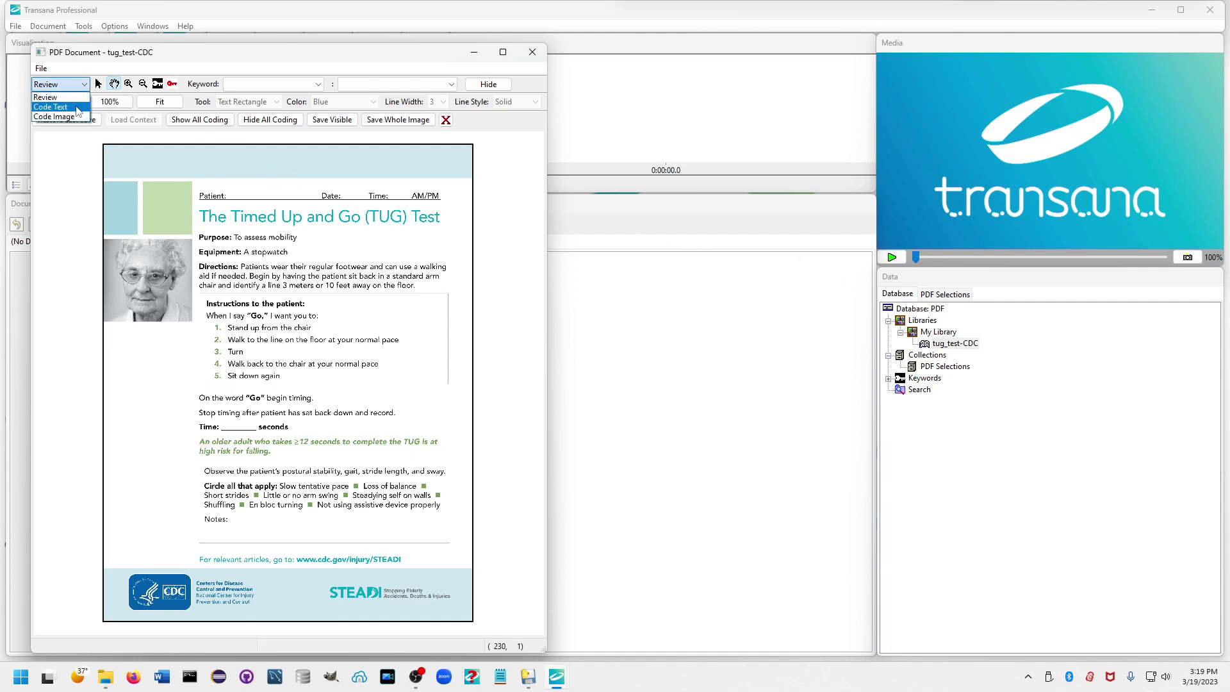
{"action": "left_click", "coordinate": [51, 107]}
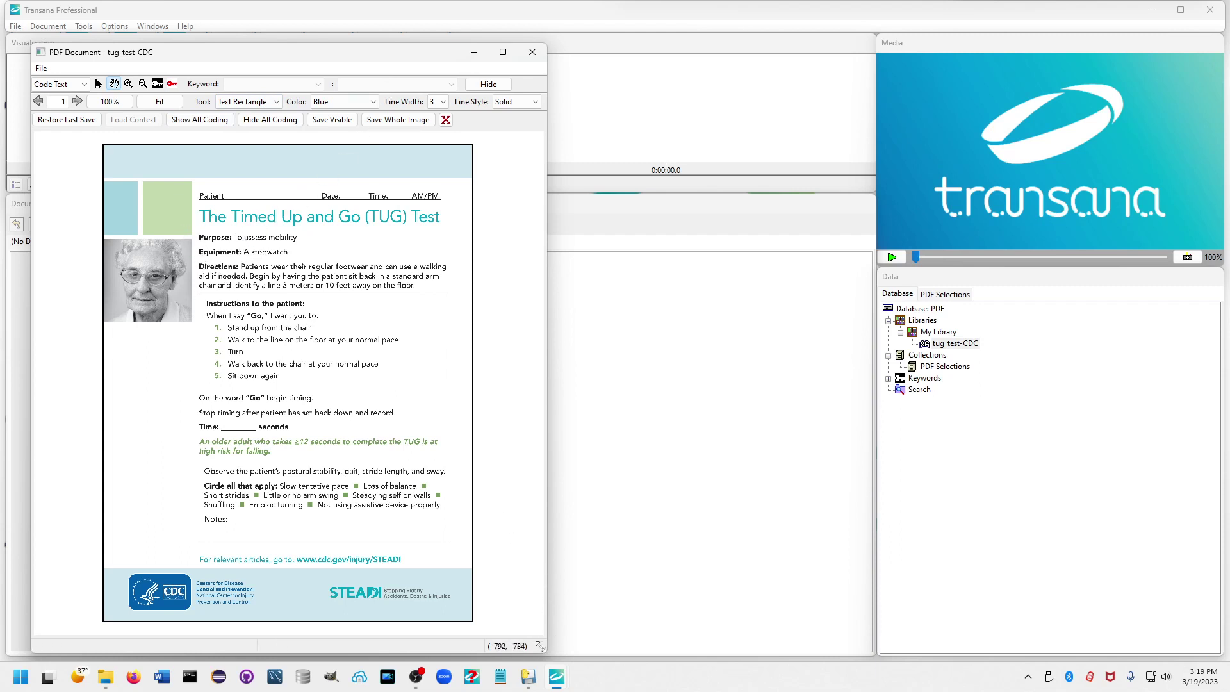
{"action": "left_click_drag", "start_coordinate": [543, 648], "coordinate": [463, 305]}
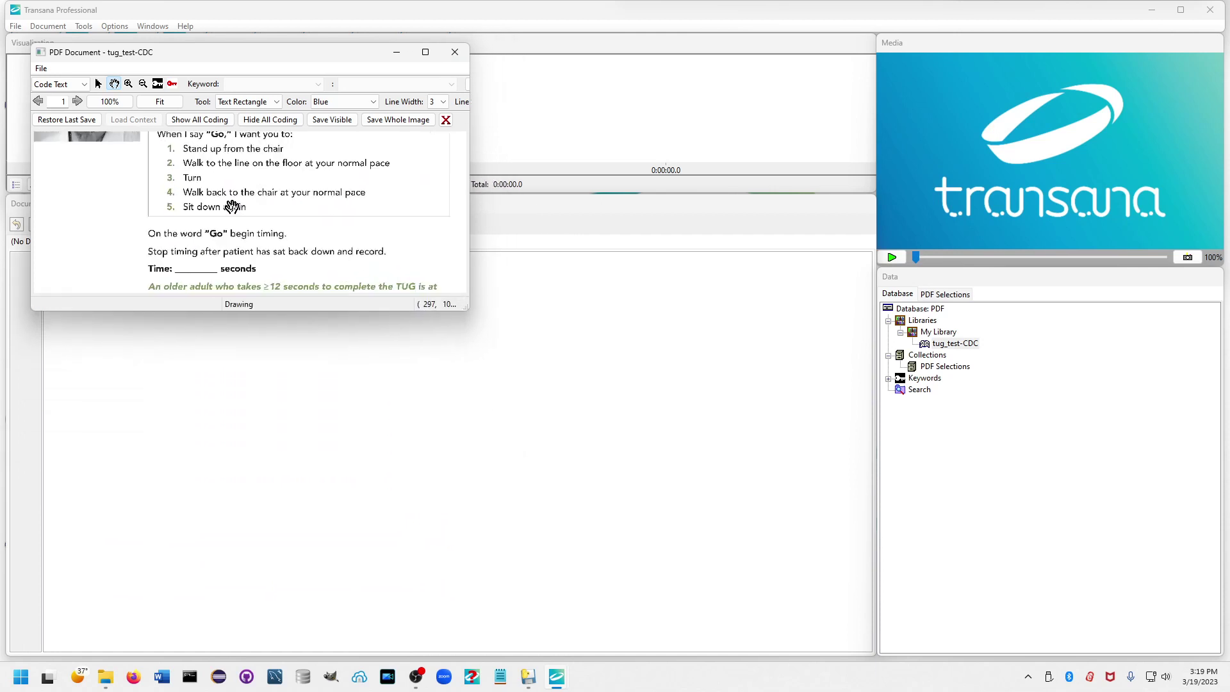
{"action": "left_click_drag", "start_coordinate": [257, 157], "coordinate": [240, 208]}
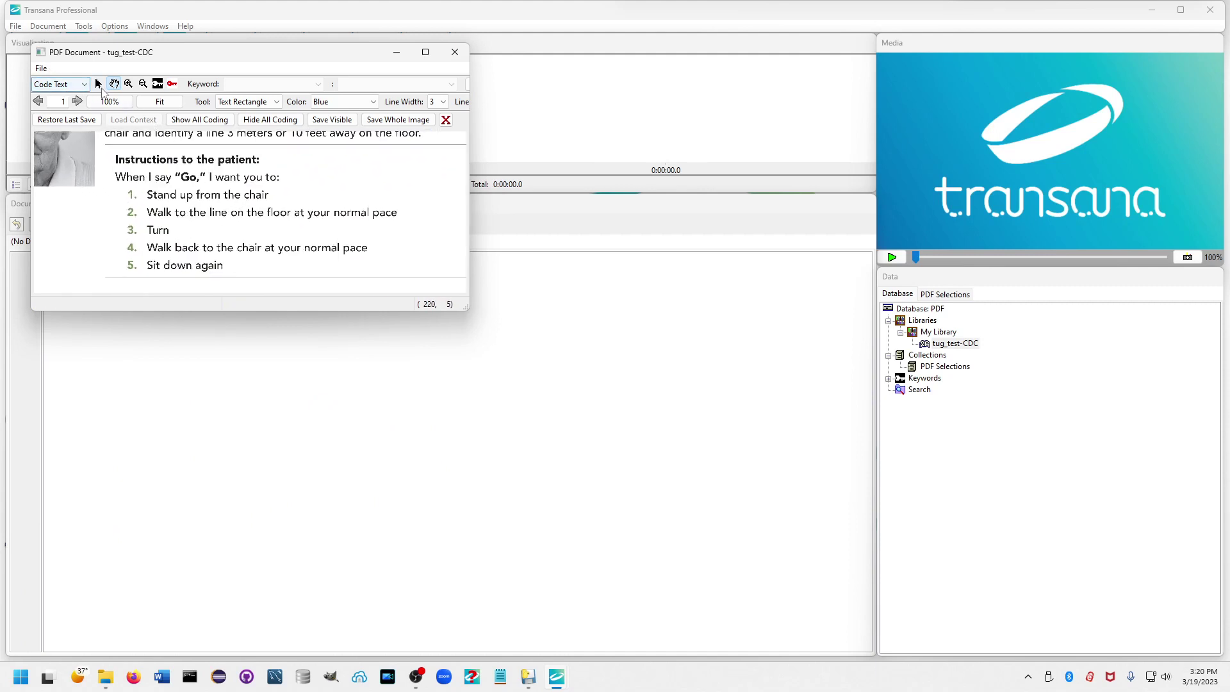
Draw a rectangle around the 'Instructions to the patient' block and pick the PDF Selections collection
{"action": "left_click", "coordinate": [99, 86]}
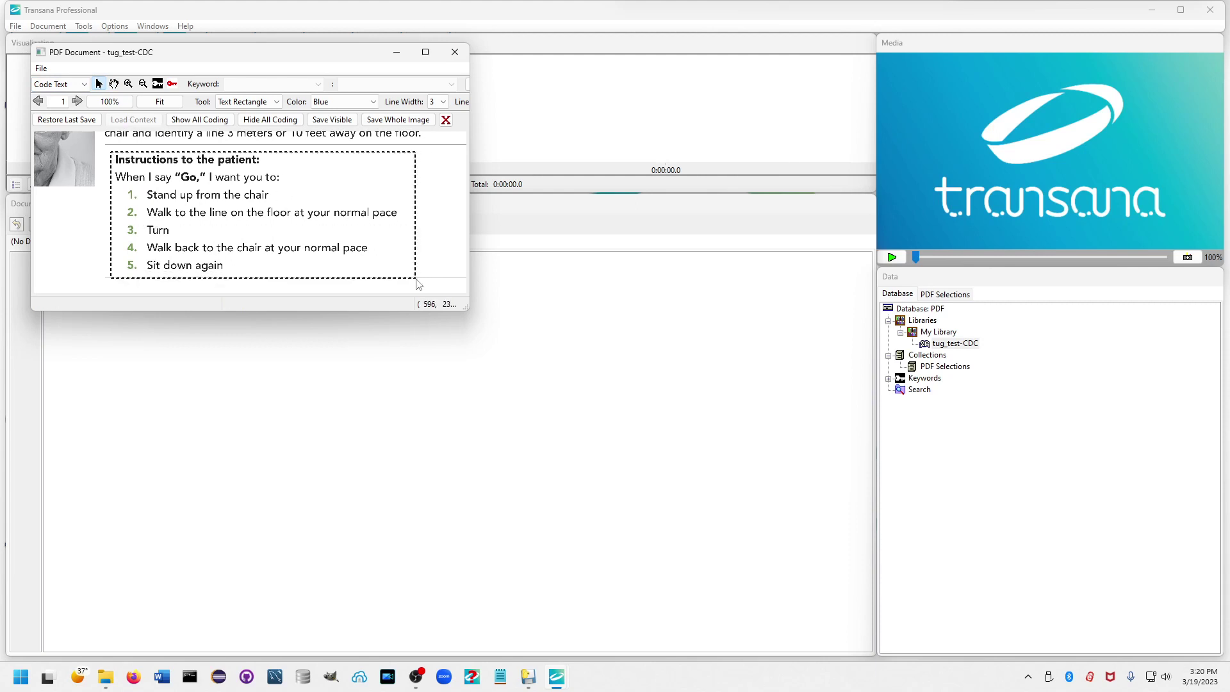
{"action": "left_click_drag", "start_coordinate": [110, 151], "coordinate": [416, 279]}
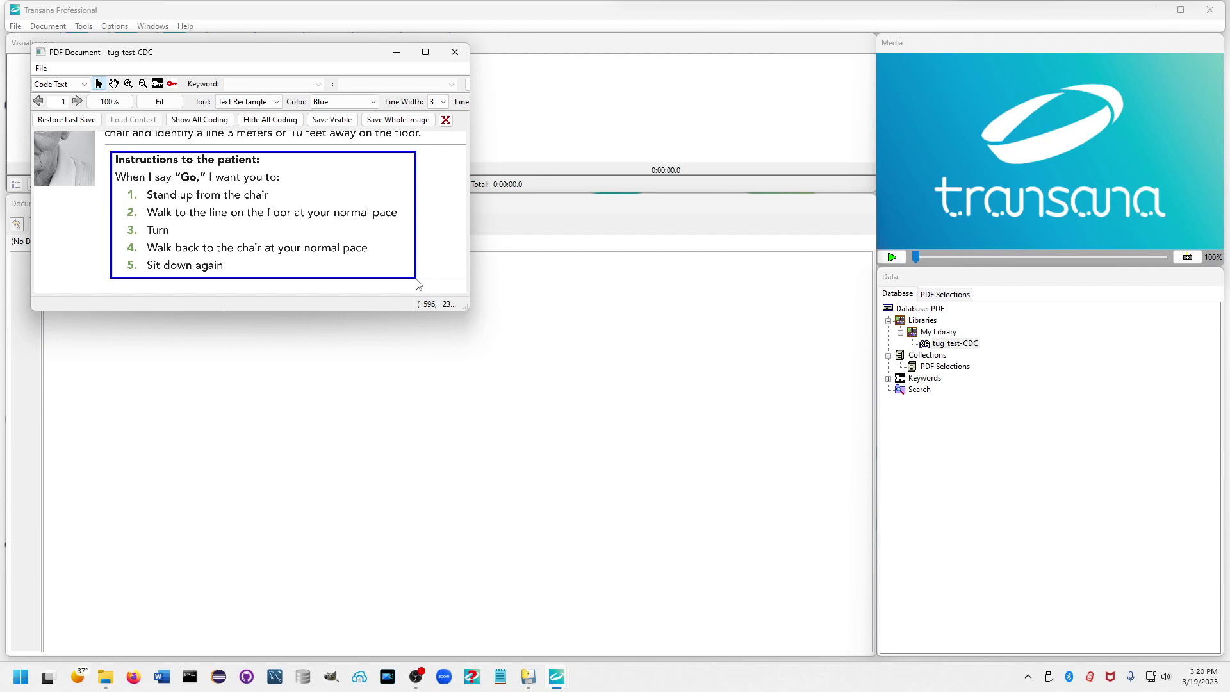
{"action": "left_click", "coordinate": [929, 368]}
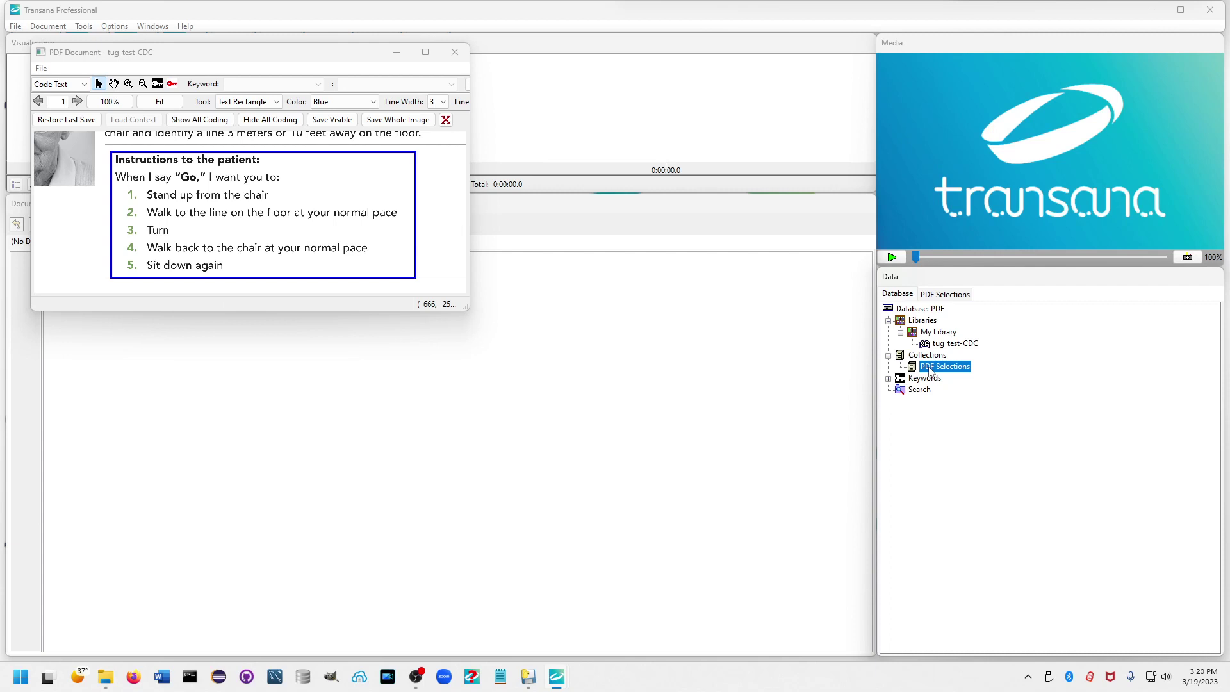
Save the outlined instructions to PDF Selections as quote 'PDF Text Selection', keyworded PDF Text Selection
{"action": "left_click_drag", "start_coordinate": [930, 370], "coordinate": [930, 371]}
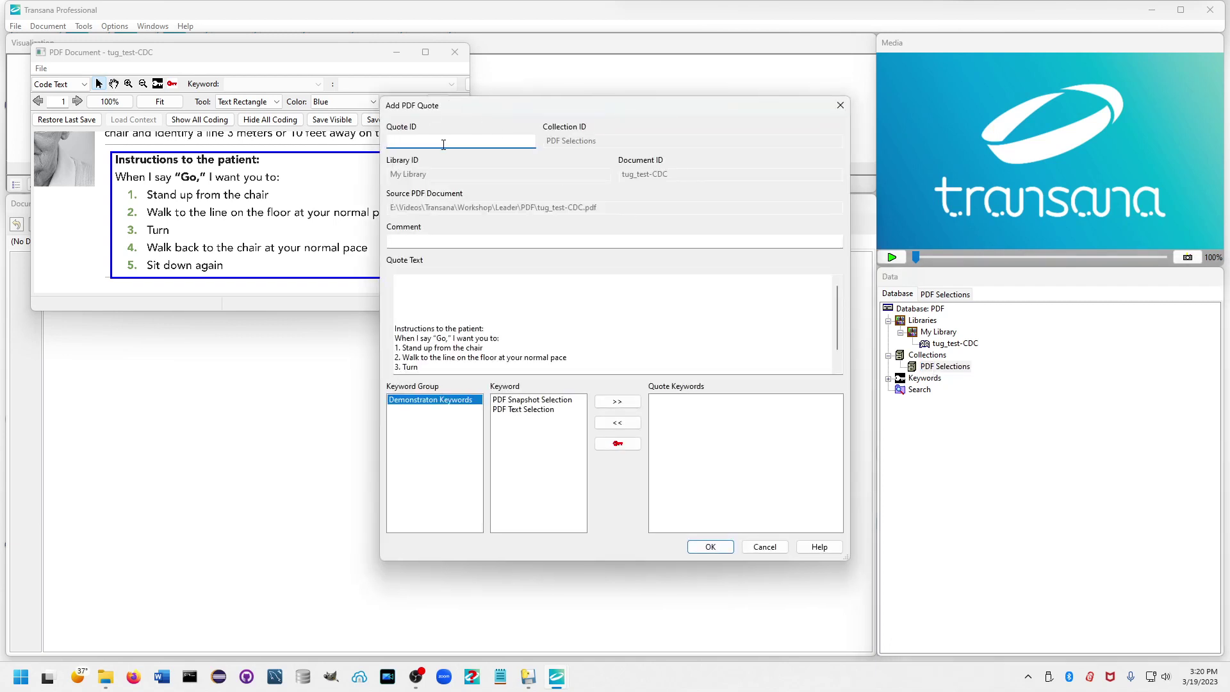
{"action": "type", "text": "PDF"}
{"action": "type", "text": " Text Sel"}
{"action": "type", "text": "elction"}
{"action": "type", "text": "e"}
{"action": "left_click", "coordinate": [401, 287]}
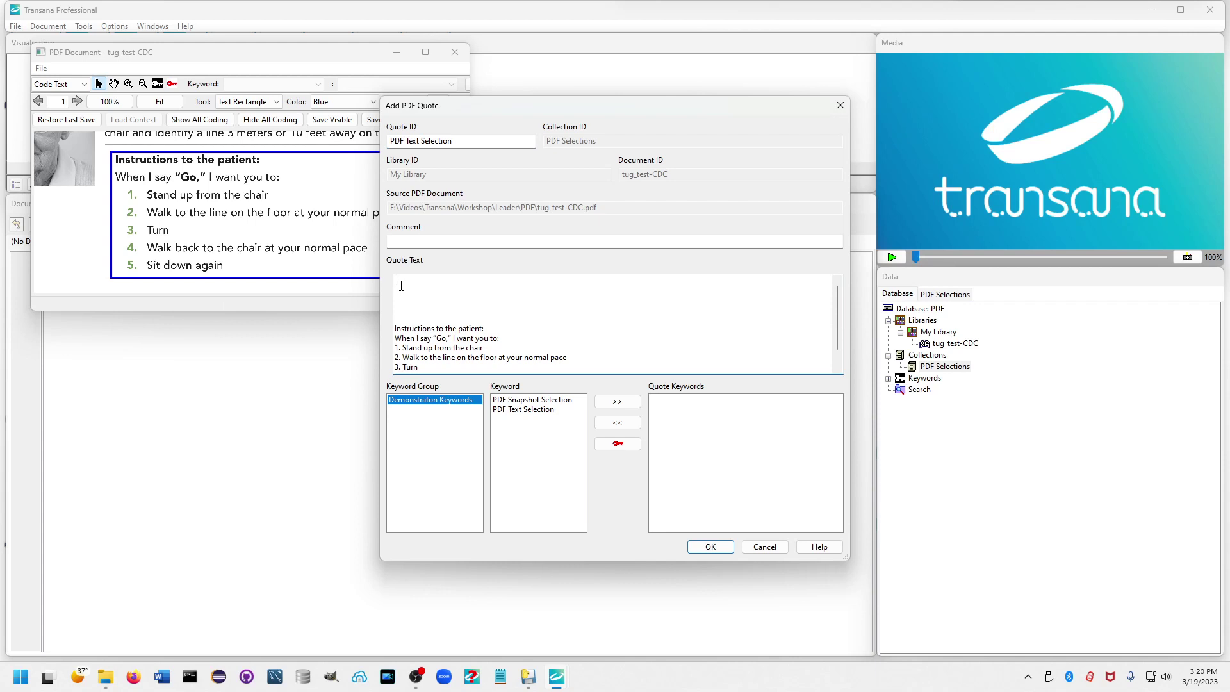
{"action": "key", "text": "shift+Down"}
{"action": "key", "text": "shift+Down"}
{"action": "key", "text": "shift+Down"}
{"action": "key", "text": "shift+Down"}
{"action": "key", "text": "Delete"}
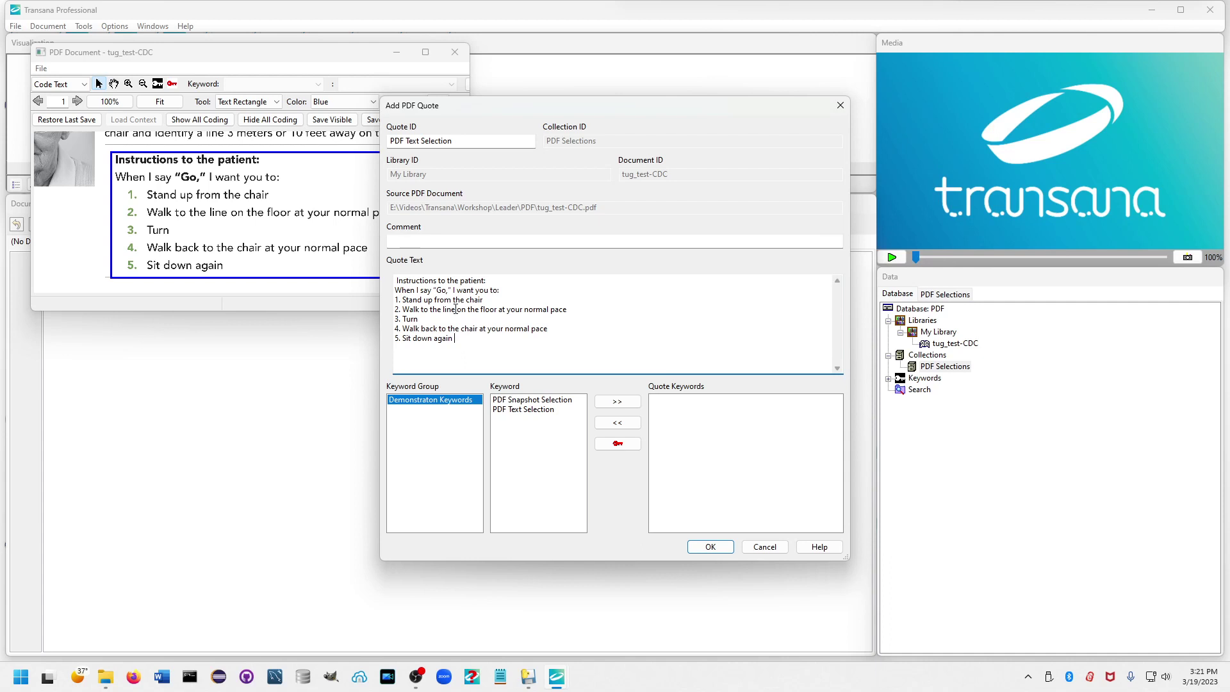
{"action": "double_click", "coordinate": [520, 410]}
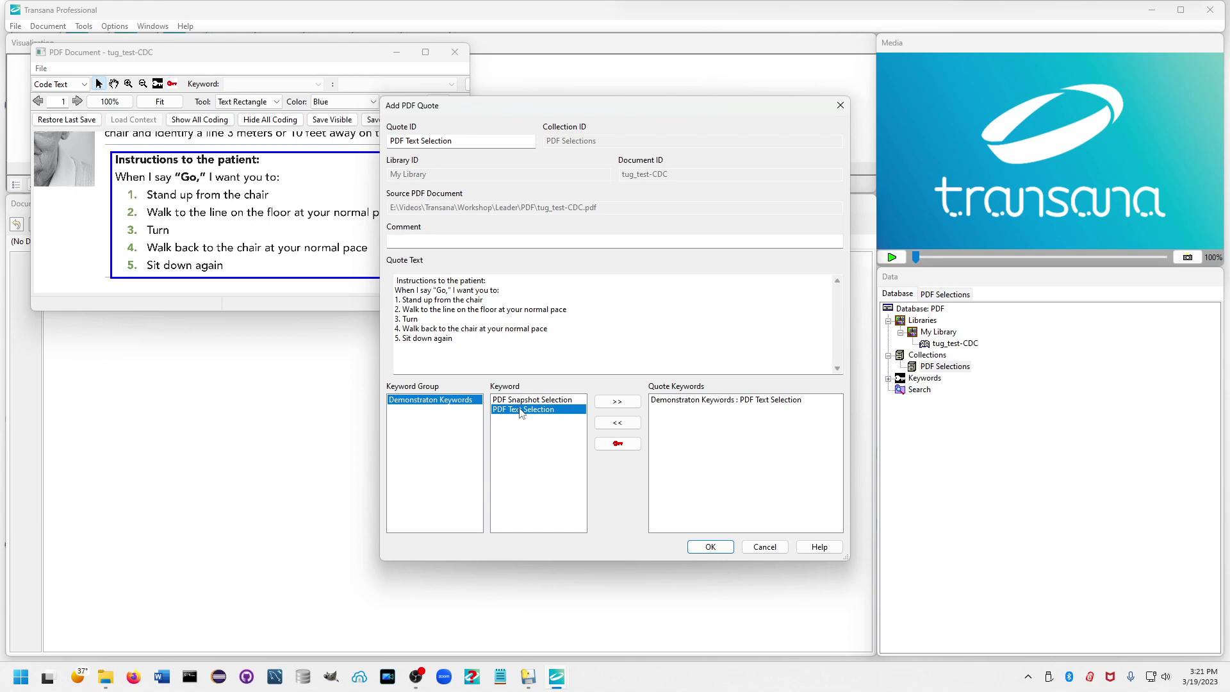
{"action": "left_click", "coordinate": [703, 550]}
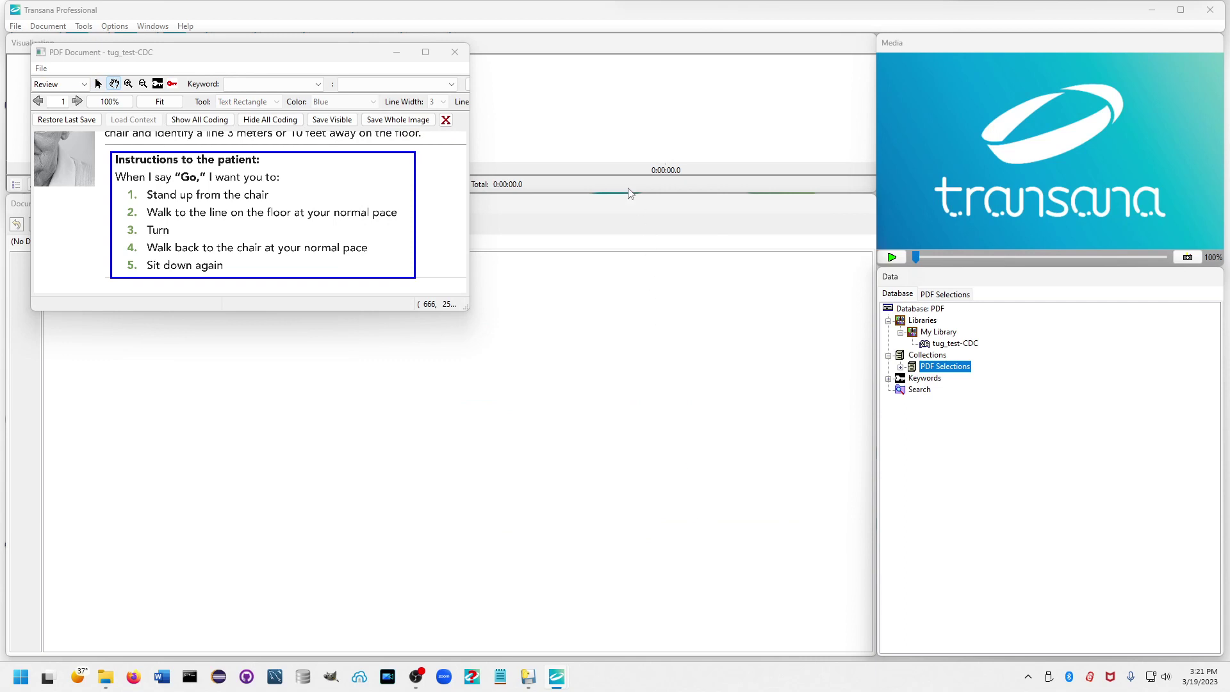
Close the PDF, open the PDF Text Selection quote from PDF Selections, and load its context
{"action": "left_click", "coordinate": [455, 52]}
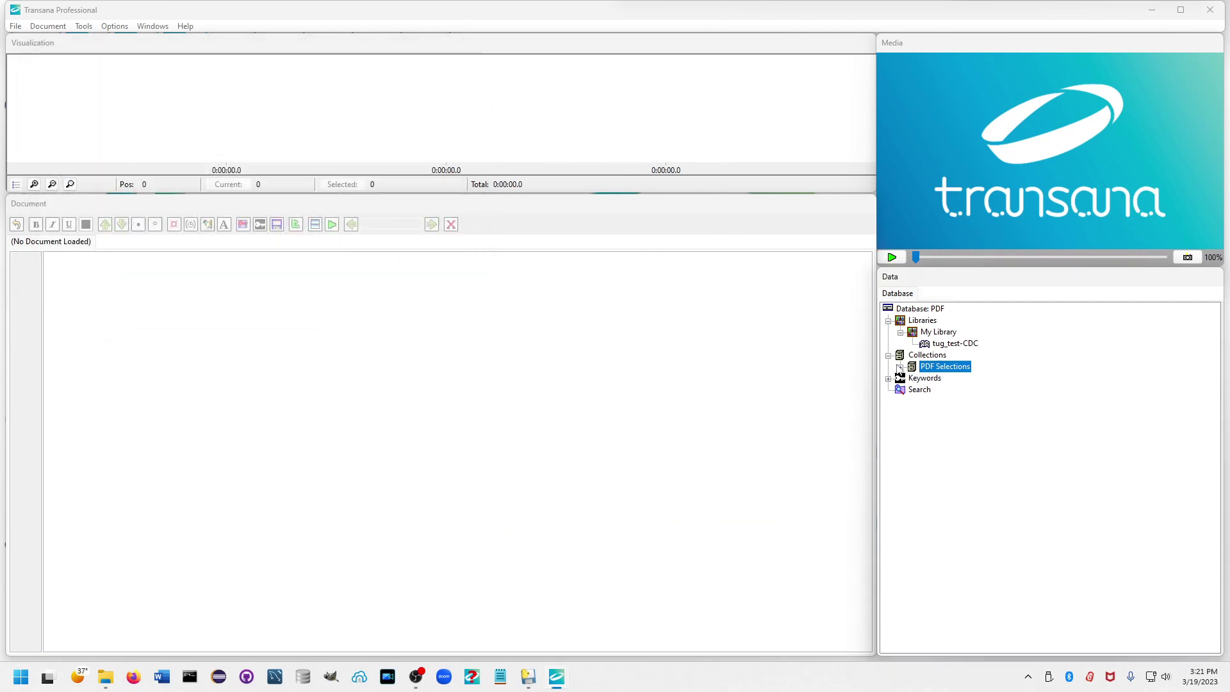
{"action": "left_click", "coordinate": [900, 366]}
{"action": "left_click", "coordinate": [943, 382]}
{"action": "double_click", "coordinate": [942, 379]}
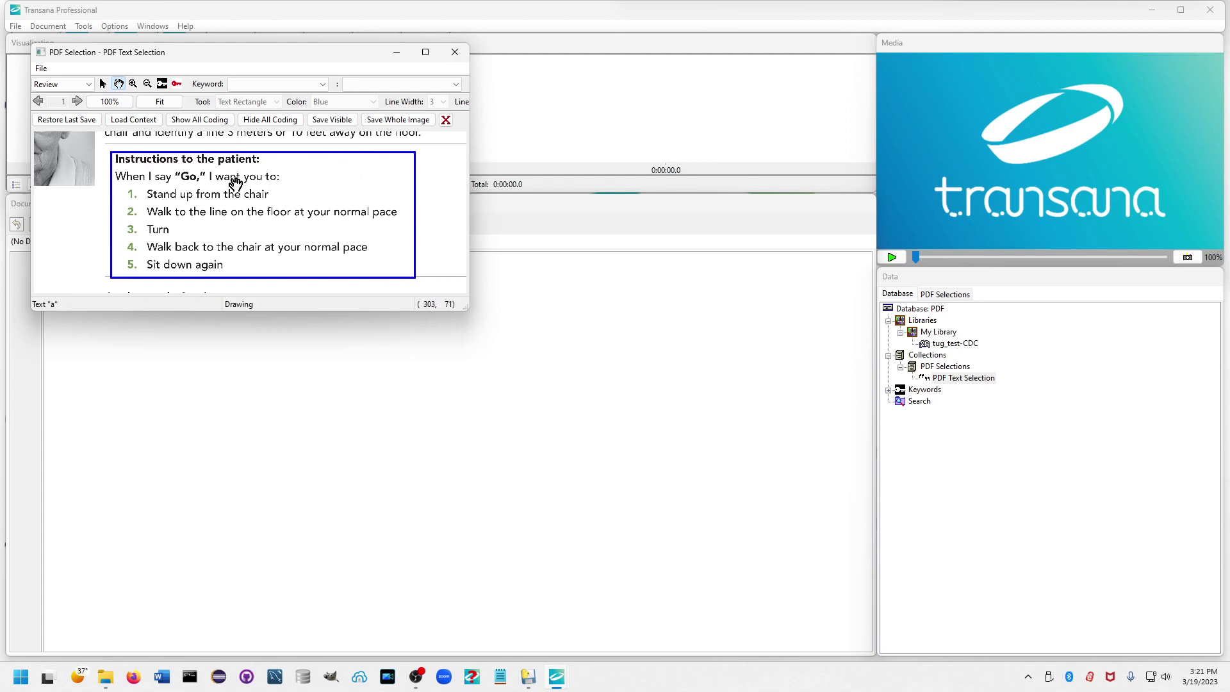
{"action": "left_click", "coordinate": [125, 120]}
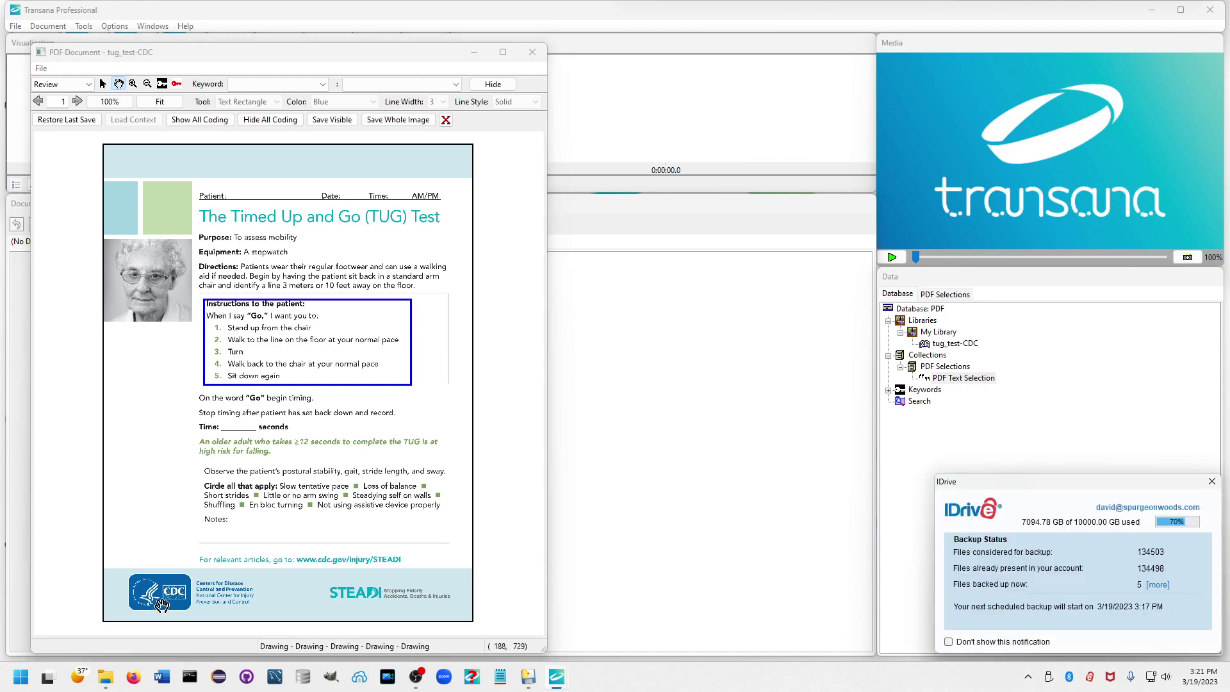
Zoom in on the CDC logo and heading in a shorter window, dismissing the backup notification
{"action": "left_click_drag", "start_coordinate": [162, 604], "coordinate": [229, 366]}
{"action": "scroll", "coordinate": [230, 366], "scroll_direction": "up", "scroll_amount": 2}
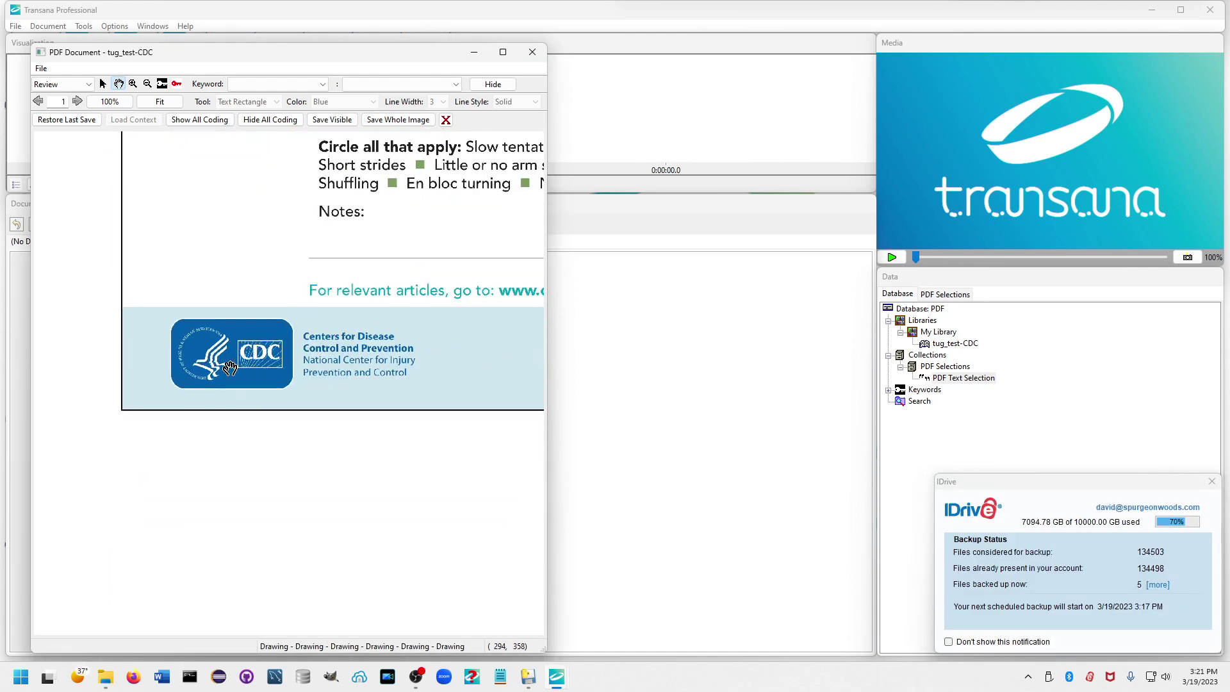
{"action": "scroll", "coordinate": [229, 366], "scroll_direction": "up", "scroll_amount": 3}
{"action": "left_click_drag", "start_coordinate": [343, 372], "coordinate": [303, 362]}
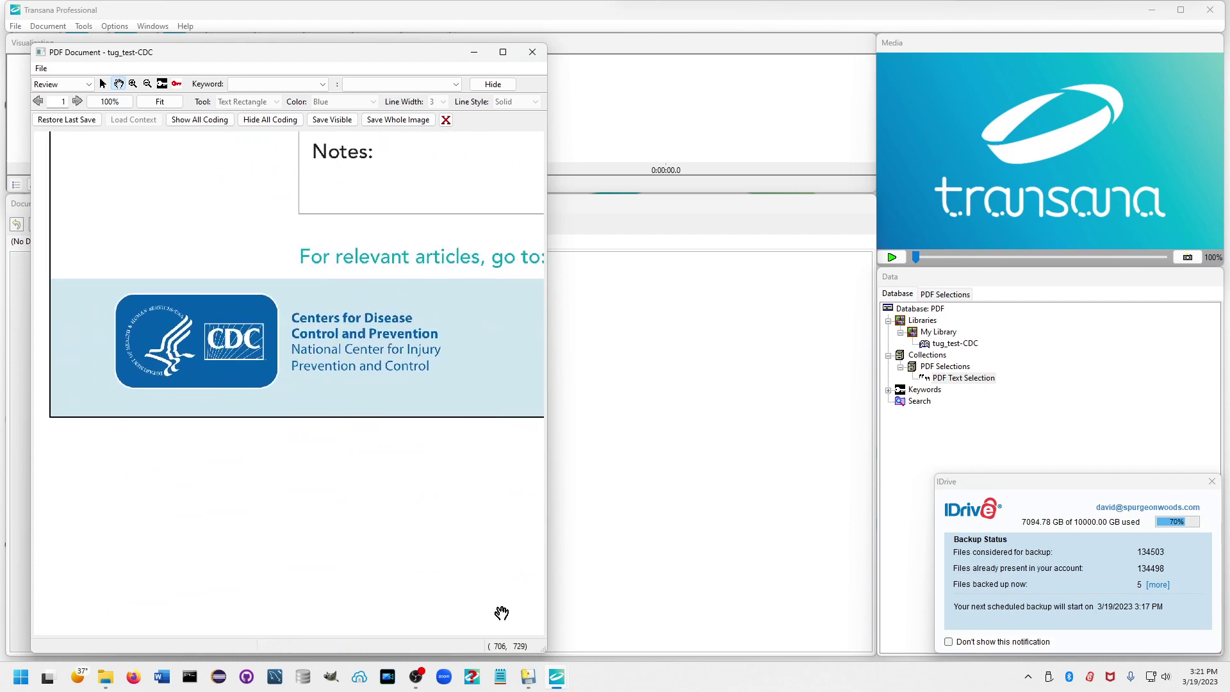
{"action": "left_click_drag", "start_coordinate": [542, 646], "coordinate": [569, 250]}
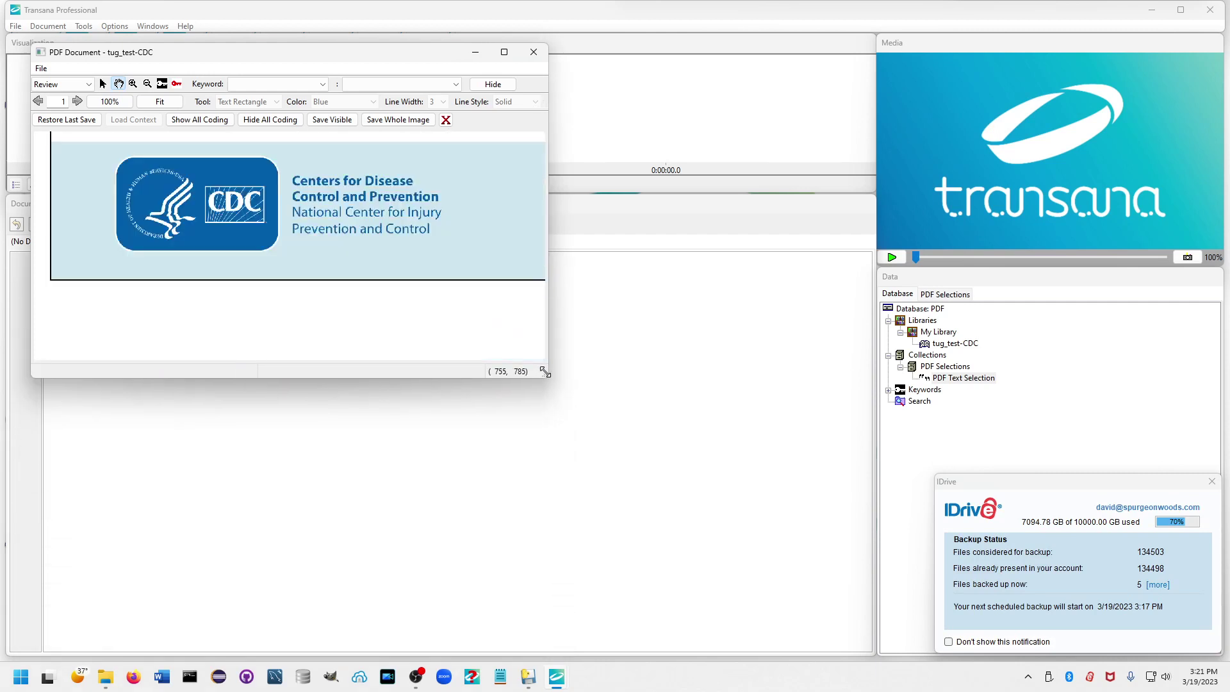
{"action": "left_click_drag", "start_coordinate": [379, 169], "coordinate": [361, 216]}
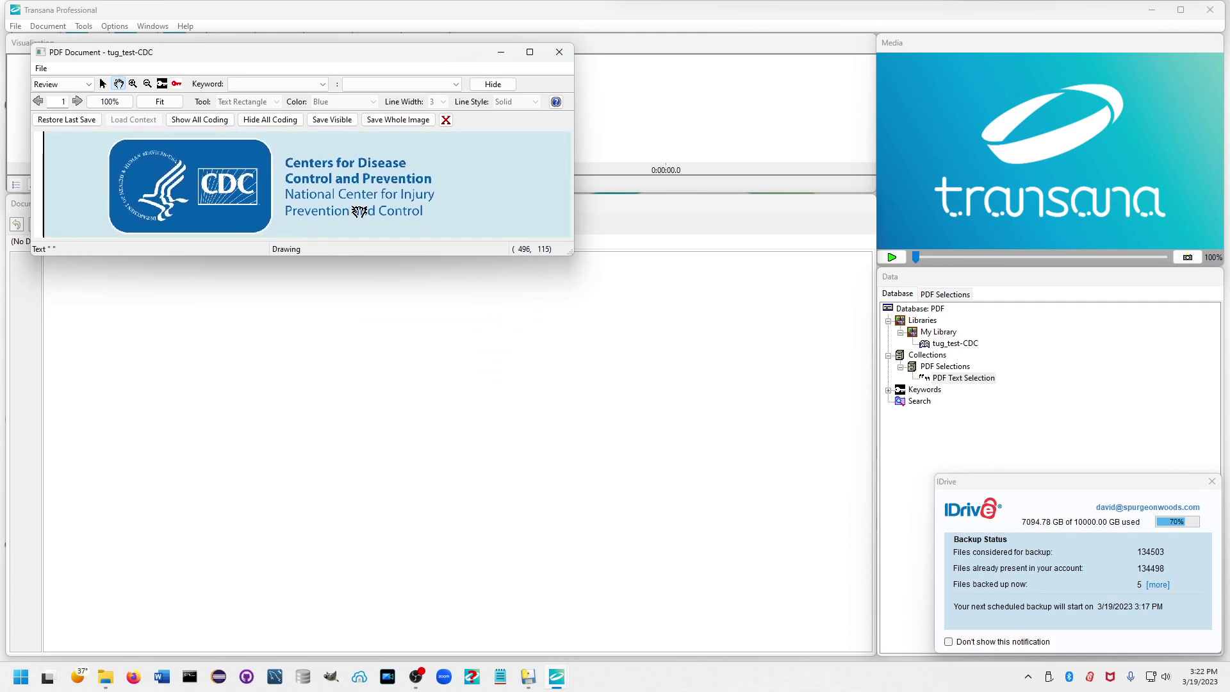
{"action": "left_click_drag", "start_coordinate": [360, 215], "coordinate": [365, 209]}
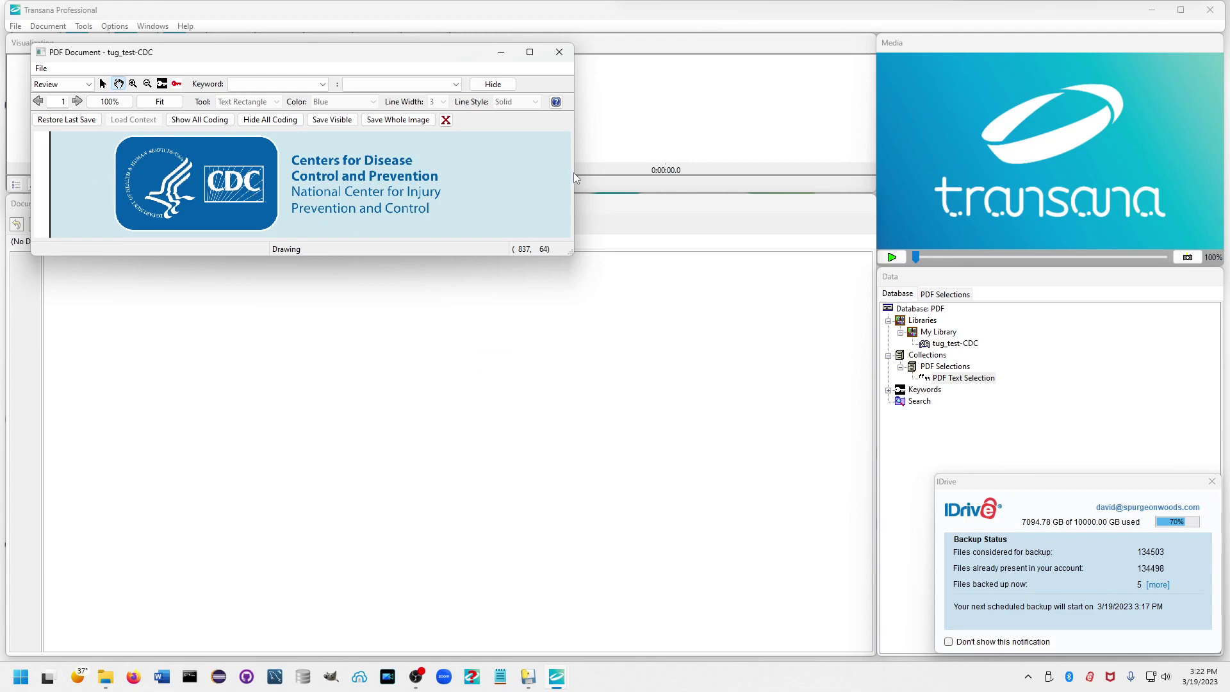
{"action": "left_click", "coordinate": [1211, 480]}
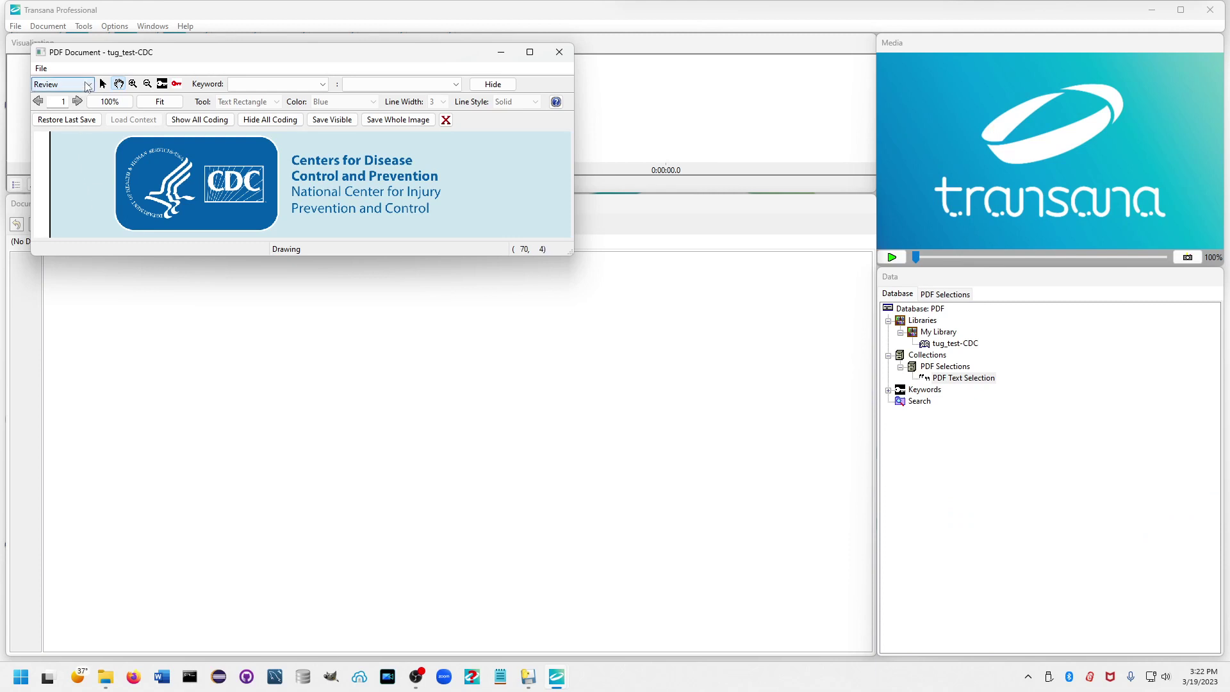
{"action": "left_click", "coordinate": [88, 84]}
Set Code Image mode with keyword Demonstraton Keywords : PDF Snapshot Selection and the rectangle shape
{"action": "left_click", "coordinate": [54, 116]}
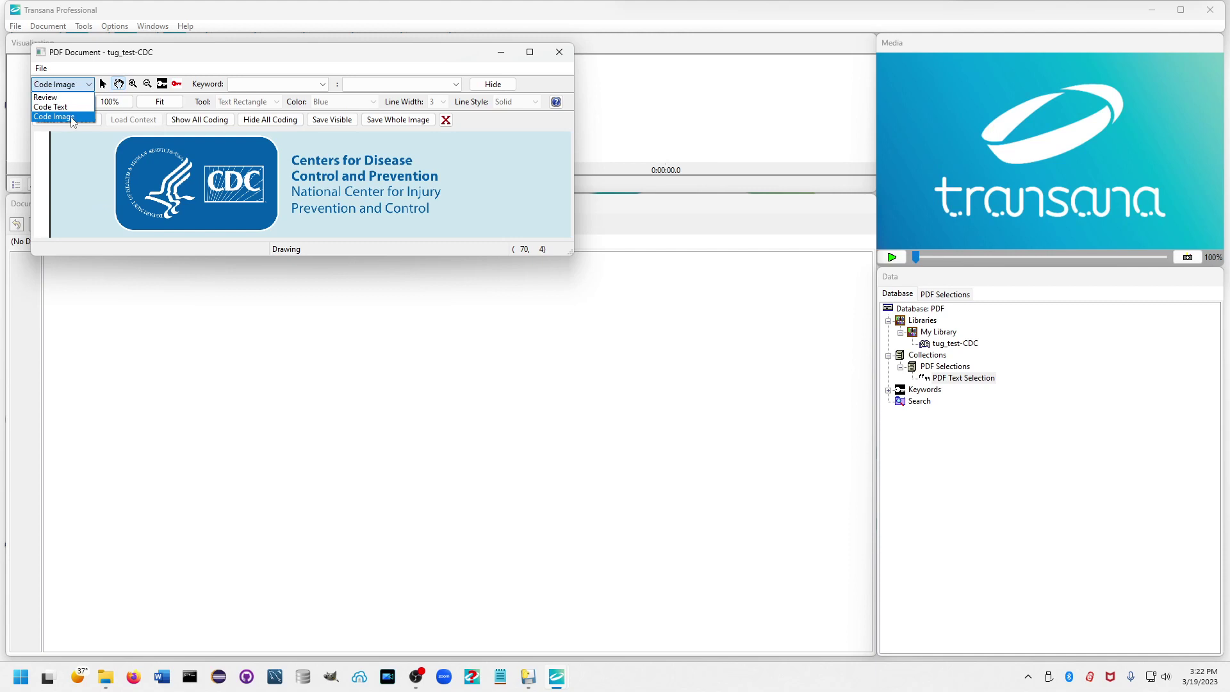
{"action": "left_click", "coordinate": [269, 84]}
{"action": "left_click", "coordinate": [276, 93]}
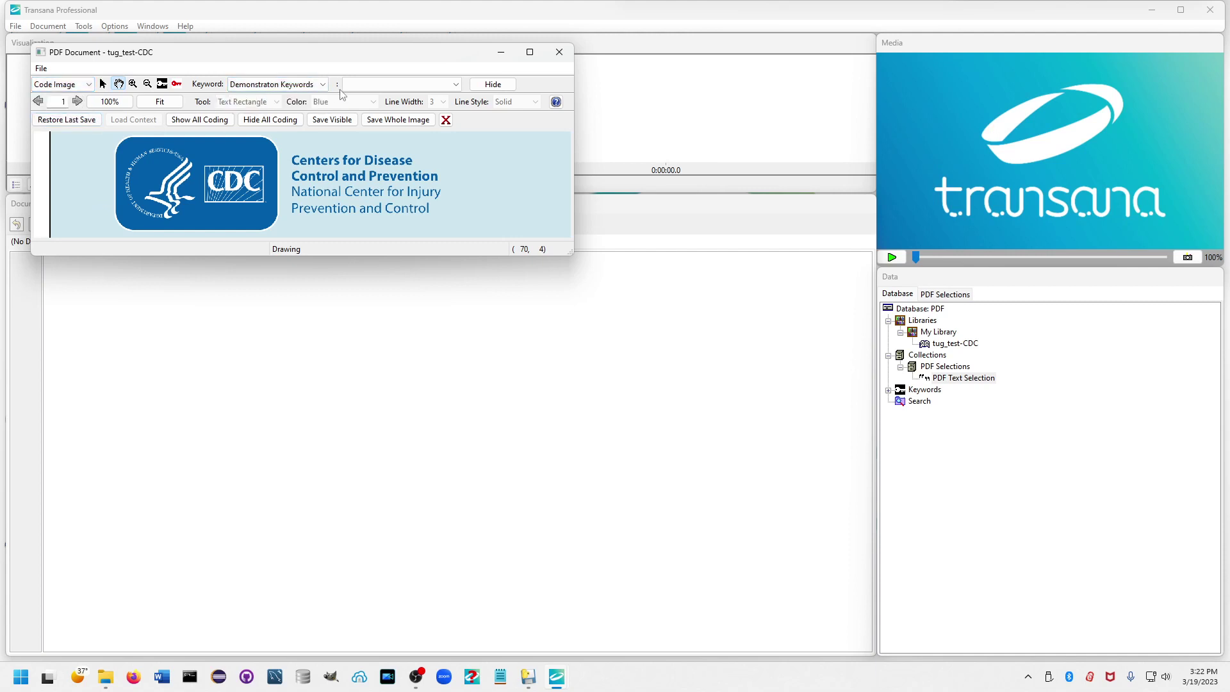
{"action": "left_click", "coordinate": [354, 84]}
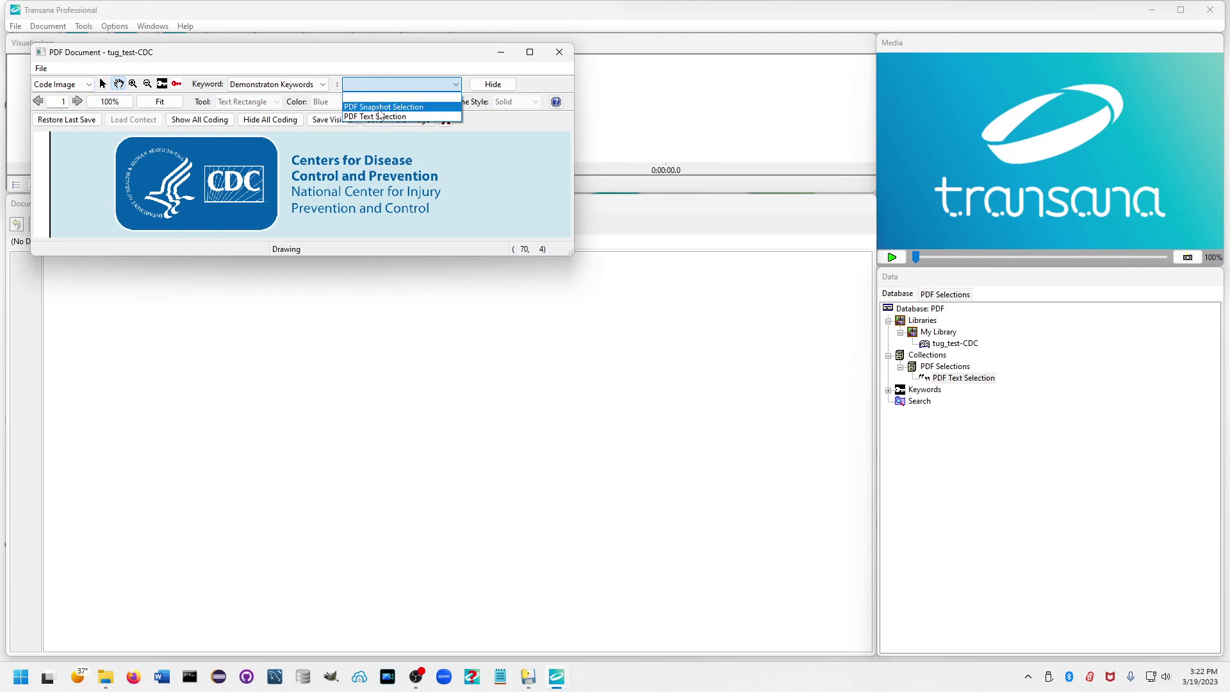
{"action": "left_click", "coordinate": [379, 107]}
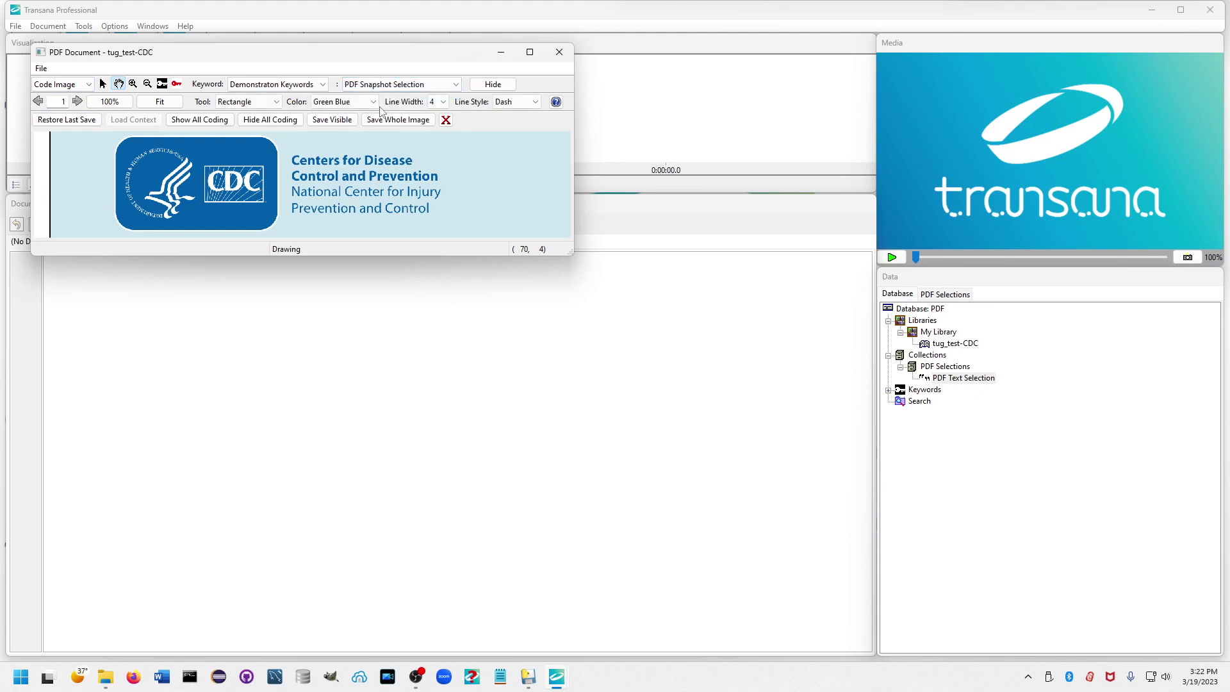
{"action": "left_click", "coordinate": [249, 102]}
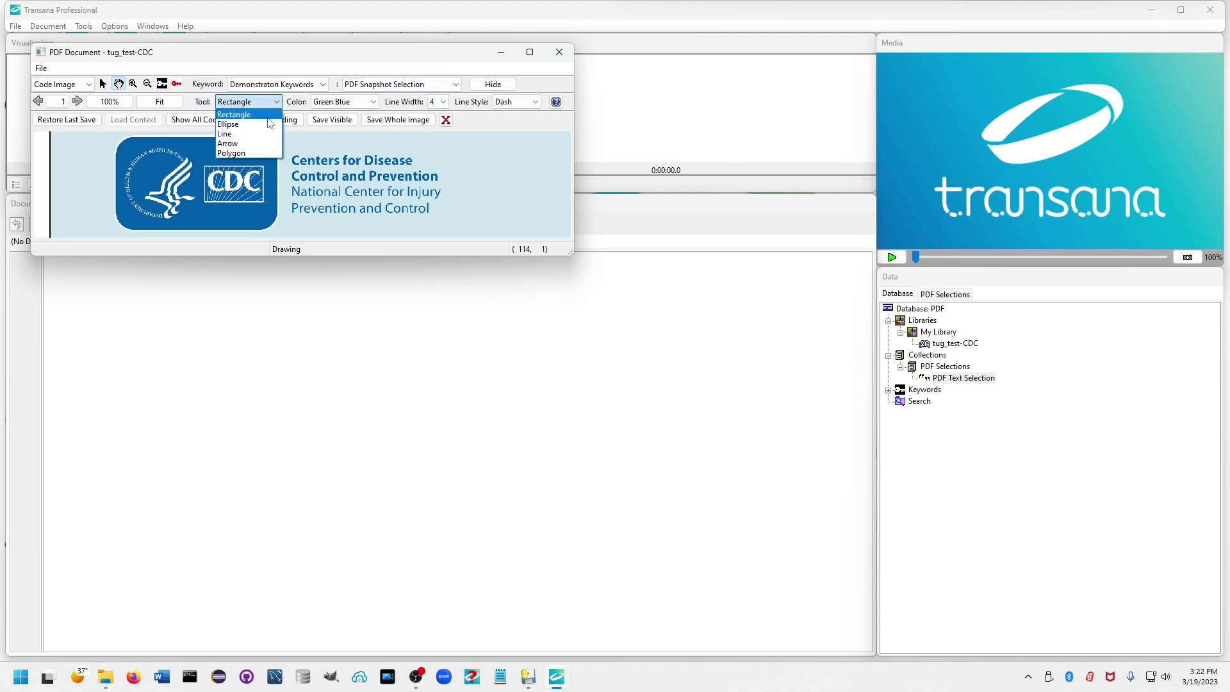
{"action": "left_click", "coordinate": [247, 114]}
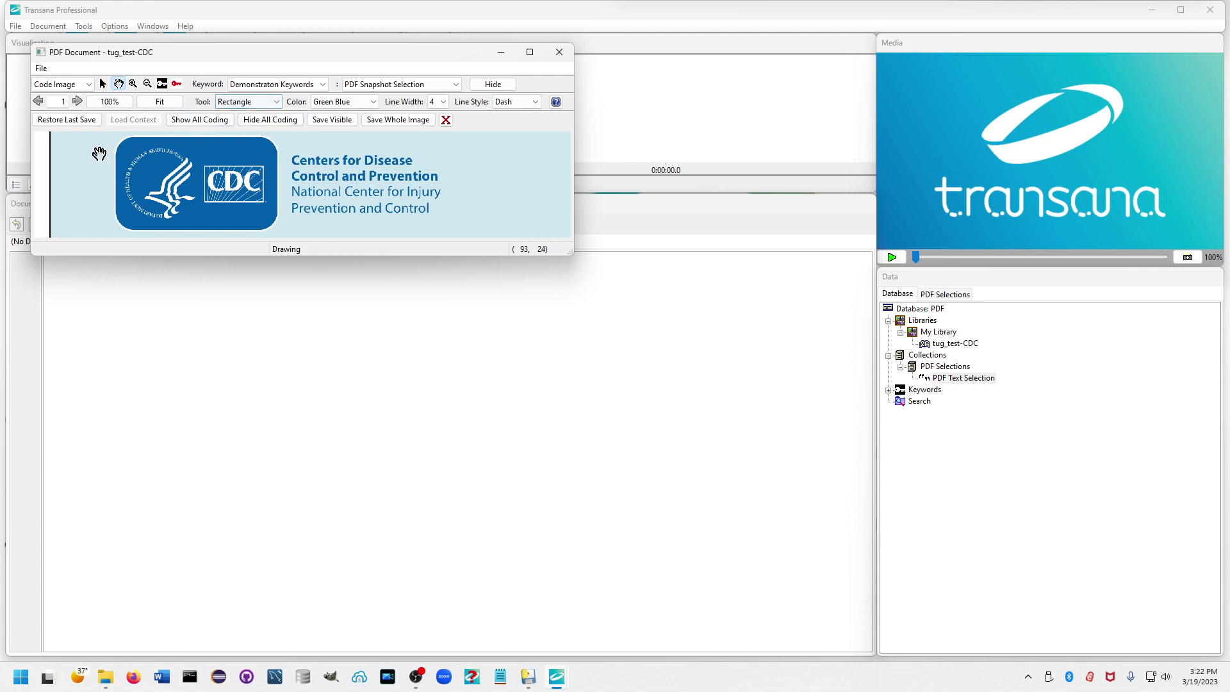
Draw a rectangle around the CDC logo and add it to PDF Selections as a snapshot
{"action": "left_click", "coordinate": [103, 84]}
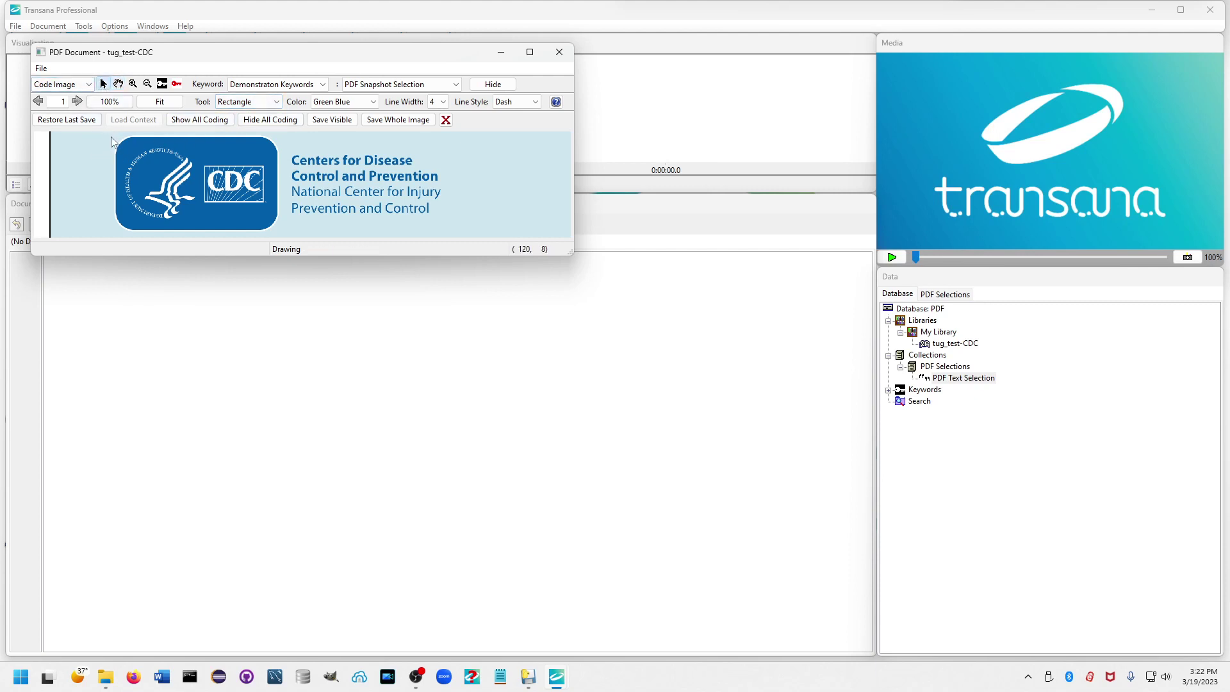
{"action": "mouse_move", "coordinate": [112, 138]}
{"action": "left_mouse_down"}
{"action": "mouse_move", "coordinate": [482, 185]}
{"action": "mouse_move", "coordinate": [448, 230]}
{"action": "left_mouse_up"}
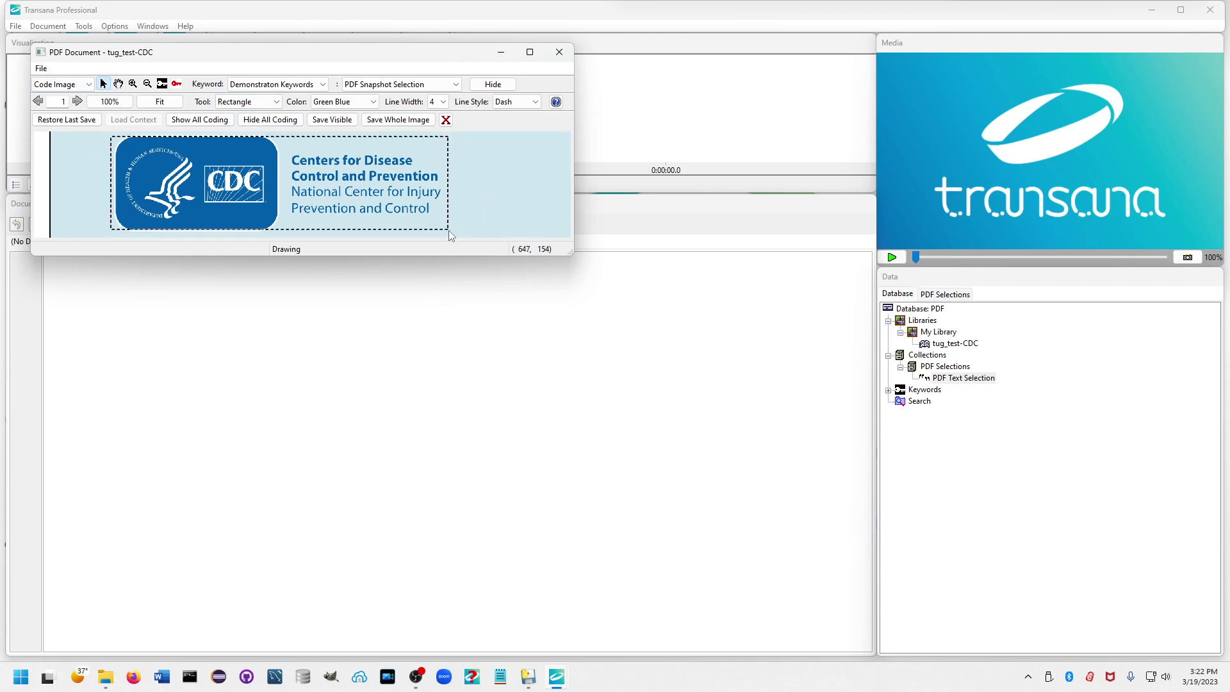
{"action": "left_click_drag", "start_coordinate": [448, 229], "coordinate": [449, 230]}
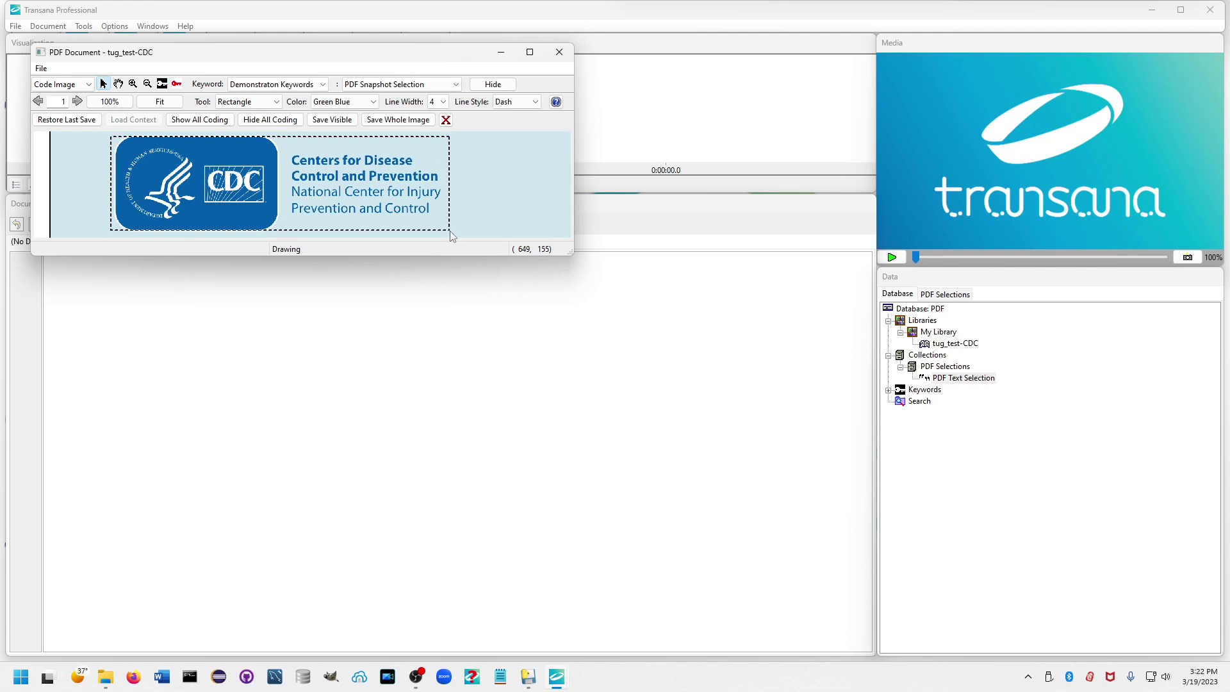
{"action": "left_click", "coordinate": [960, 369]}
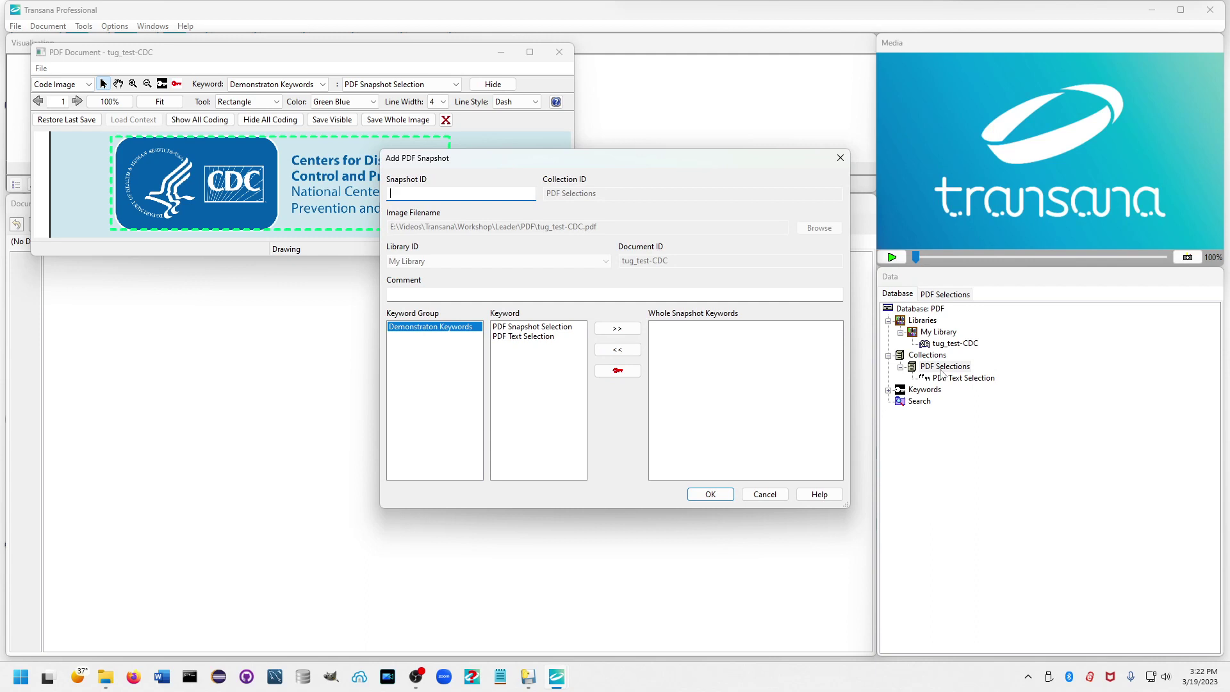
Name the snapshot 'PDF Snapshot Selection' and save it
{"action": "type", "text": "PDF "}
{"action": "type", "text": "Snapshot Selection"}
{"action": "left_click", "coordinate": [710, 495]}
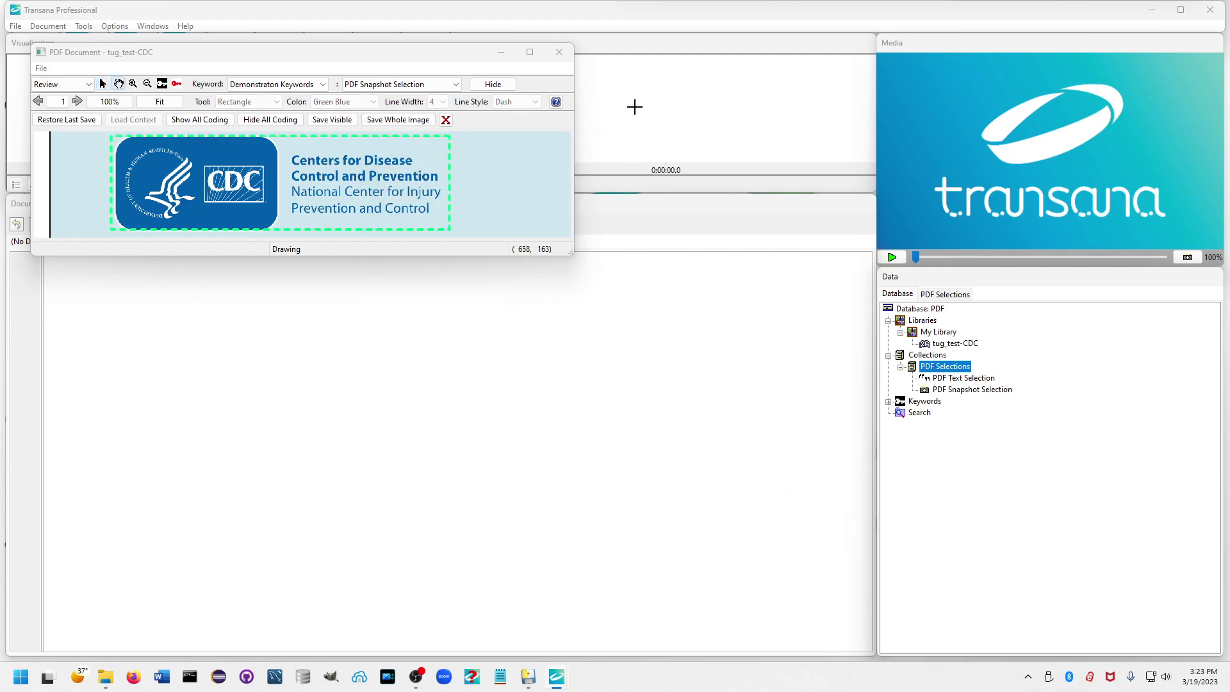
Close the PDF, dismiss the backup popup, and preview then close the PDF Snapshot Selection
{"action": "left_click", "coordinate": [559, 52]}
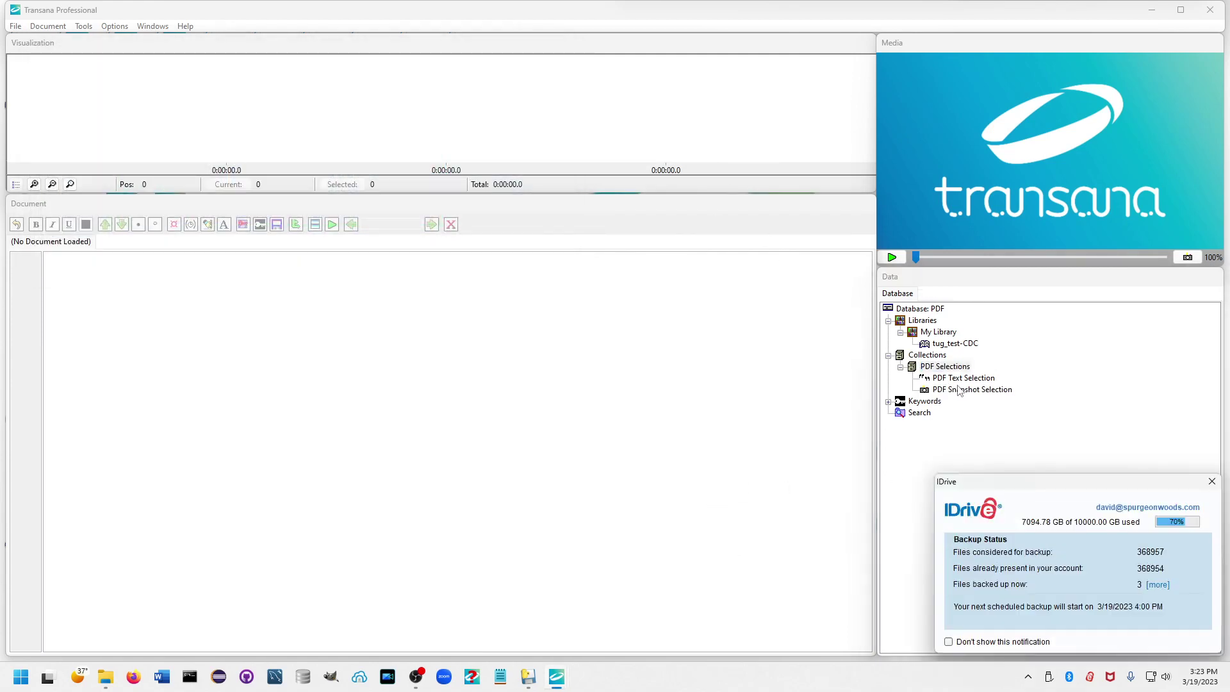
{"action": "left_click", "coordinate": [1211, 480]}
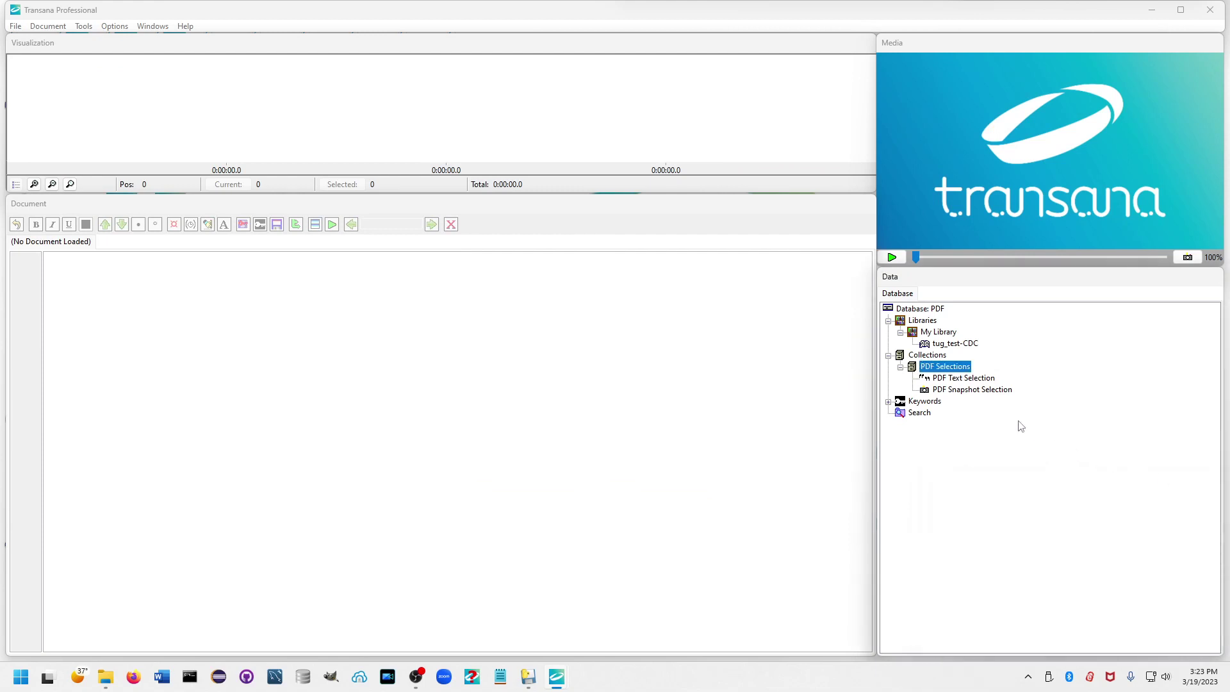
{"action": "double_click", "coordinate": [965, 390]}
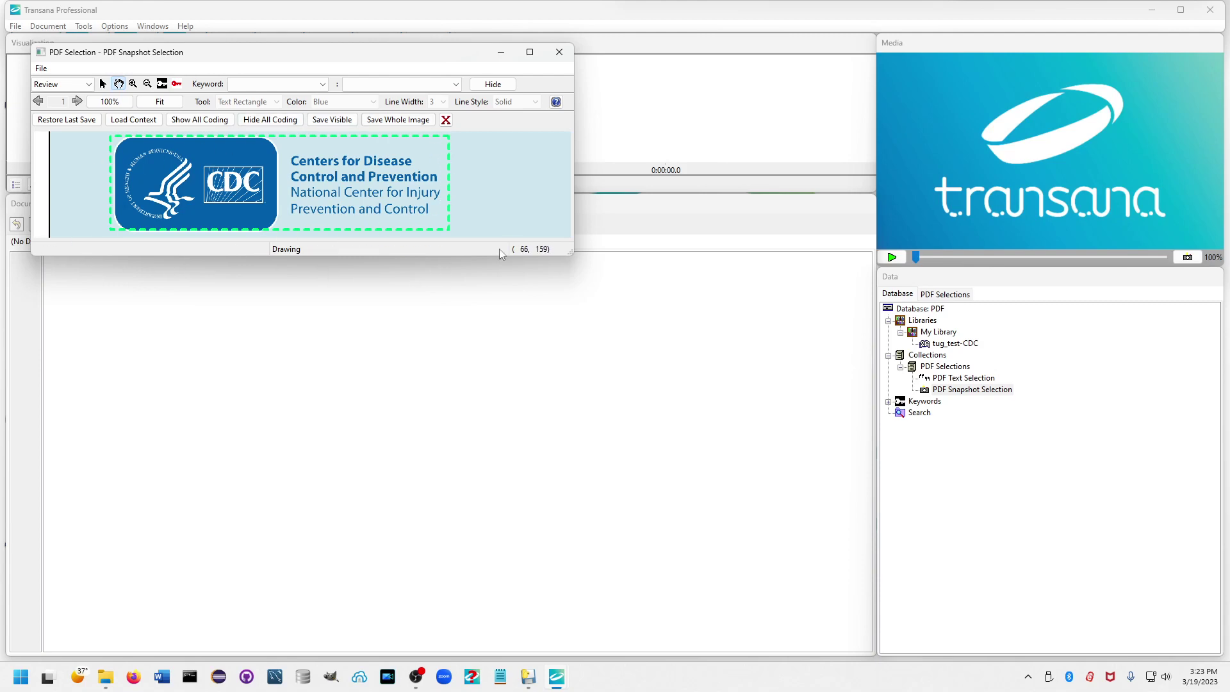
{"action": "left_click", "coordinate": [559, 55]}
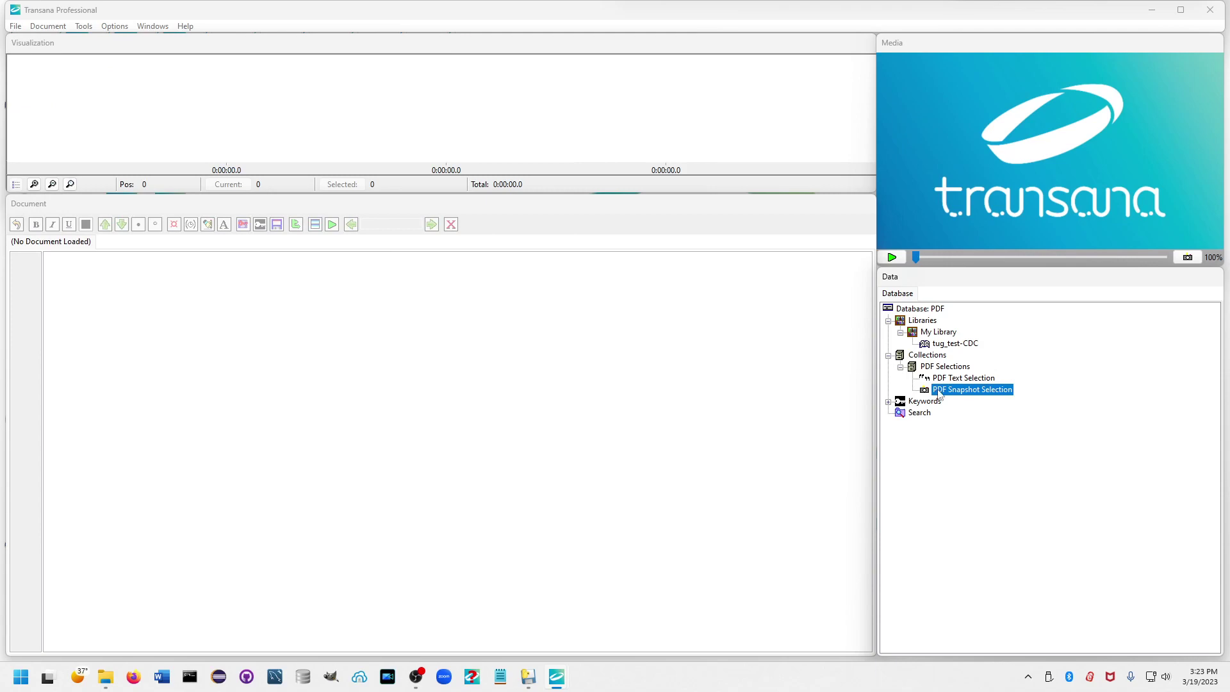
{"action": "right_click", "coordinate": [954, 369]}
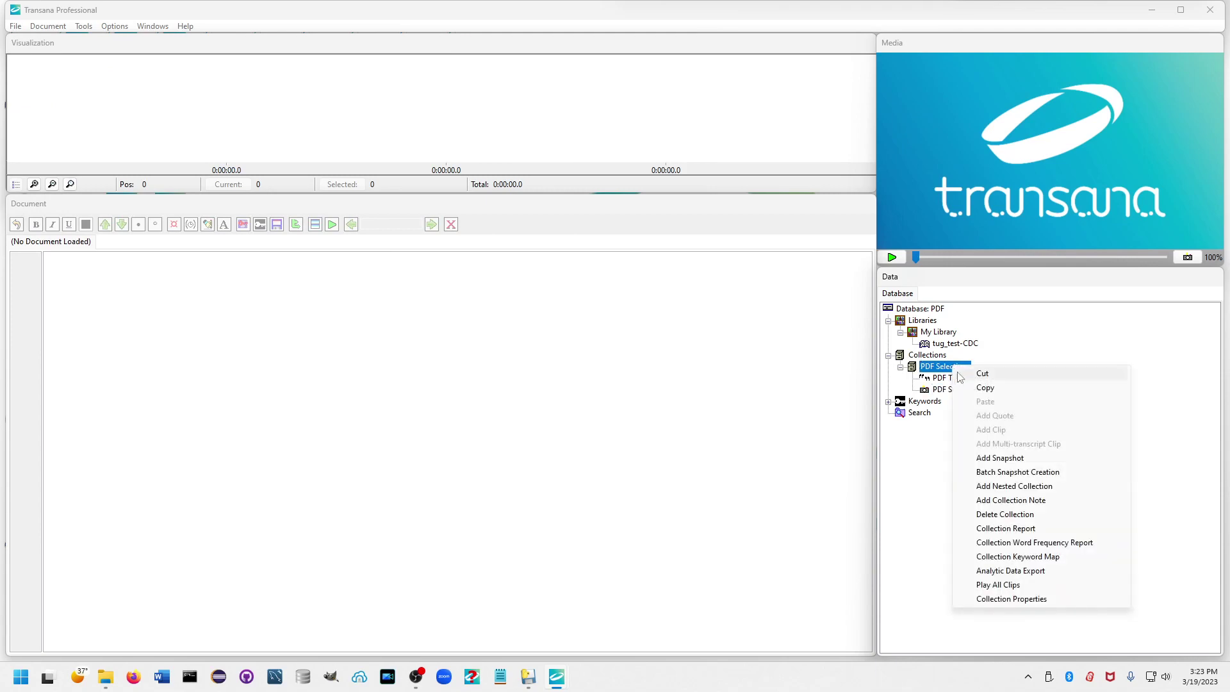
Generate the PDF Selections collection report and review the instructions quote and CDC logo snapshot
{"action": "left_click", "coordinate": [1021, 534]}
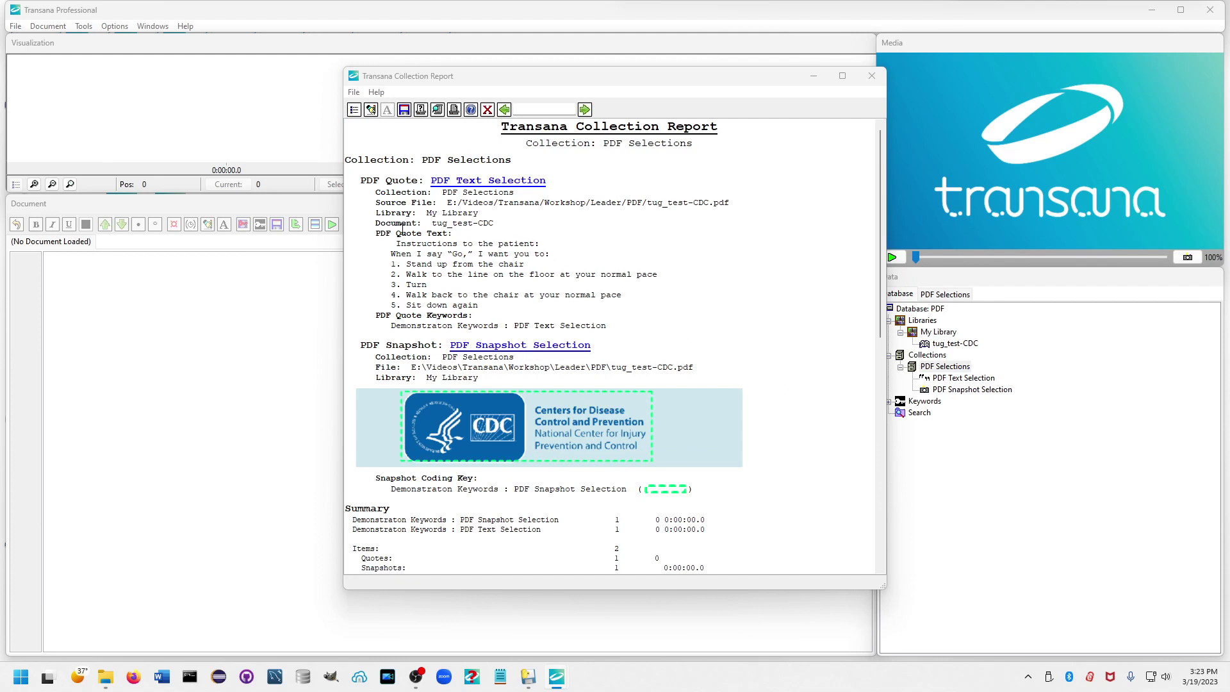
{"action": "left_click_drag", "start_coordinate": [391, 243], "coordinate": [618, 309]}
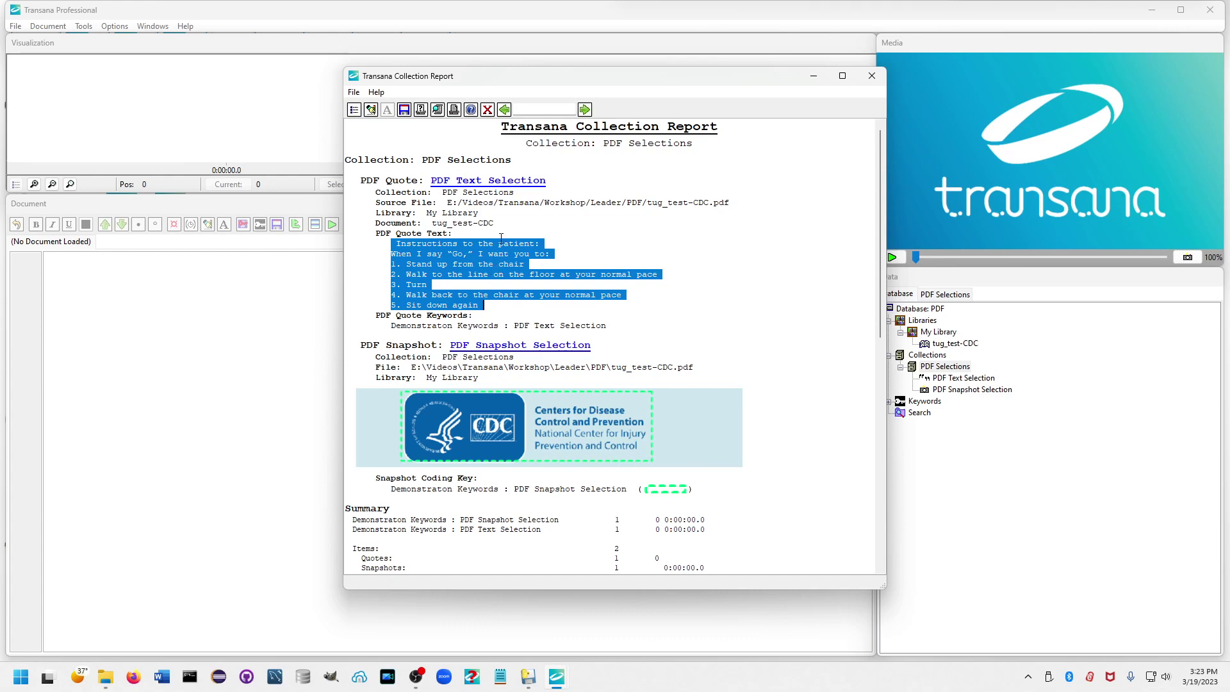
{"action": "scroll", "coordinate": [501, 238], "scroll_direction": "down", "scroll_amount": 2}
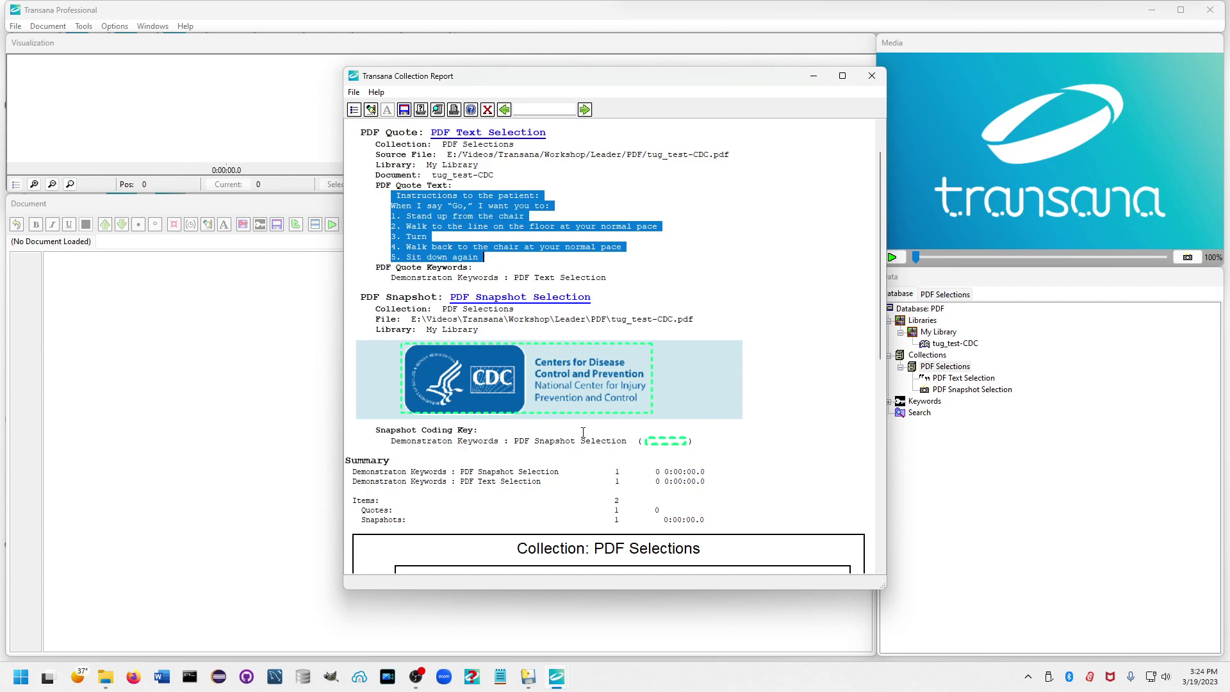
{"action": "scroll", "coordinate": [583, 433], "scroll_direction": "up", "scroll_amount": 1}
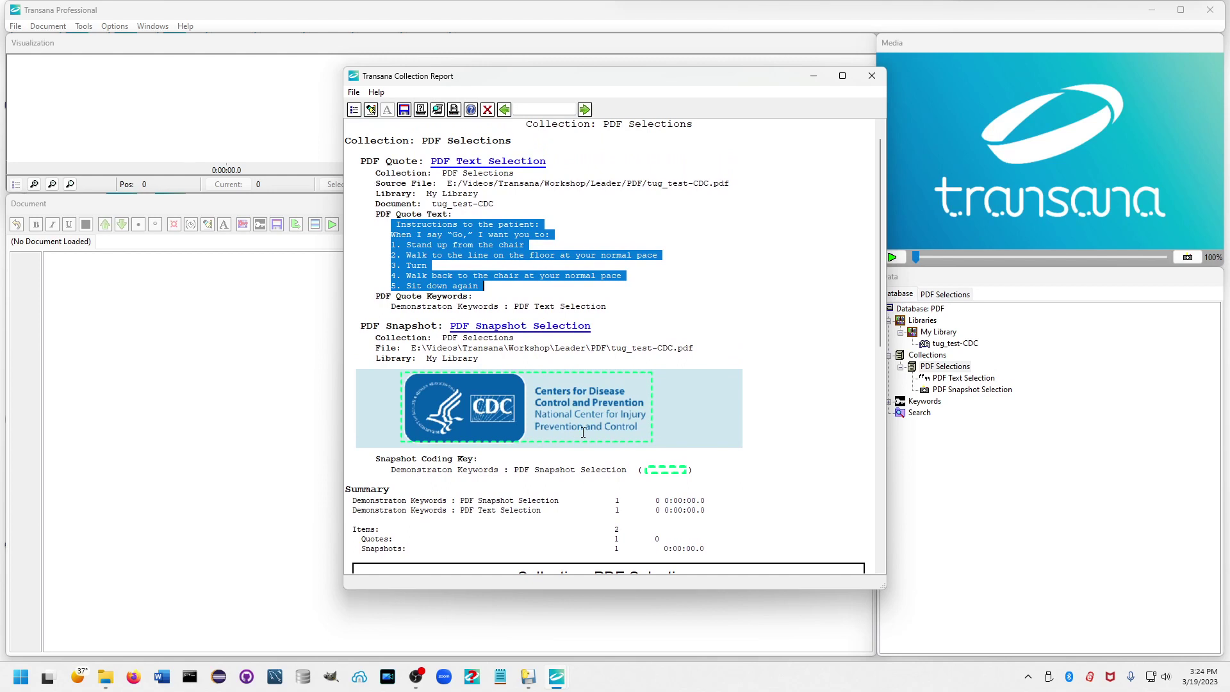
{"action": "left_click", "coordinate": [916, 607]}
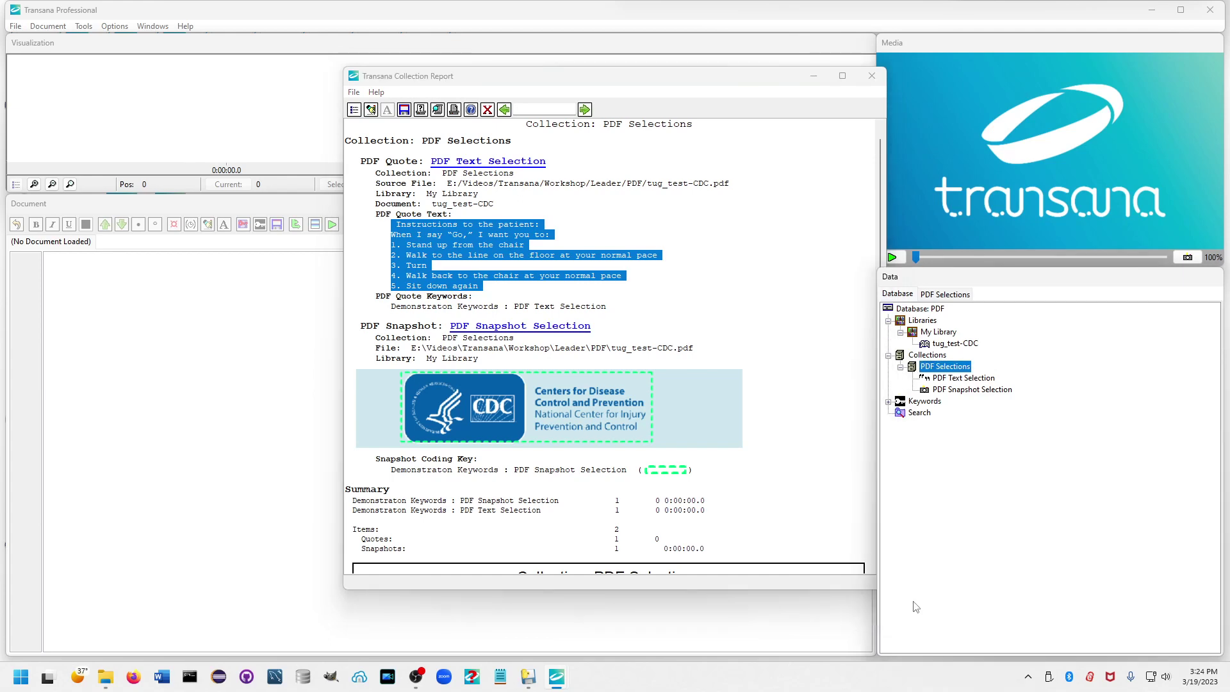